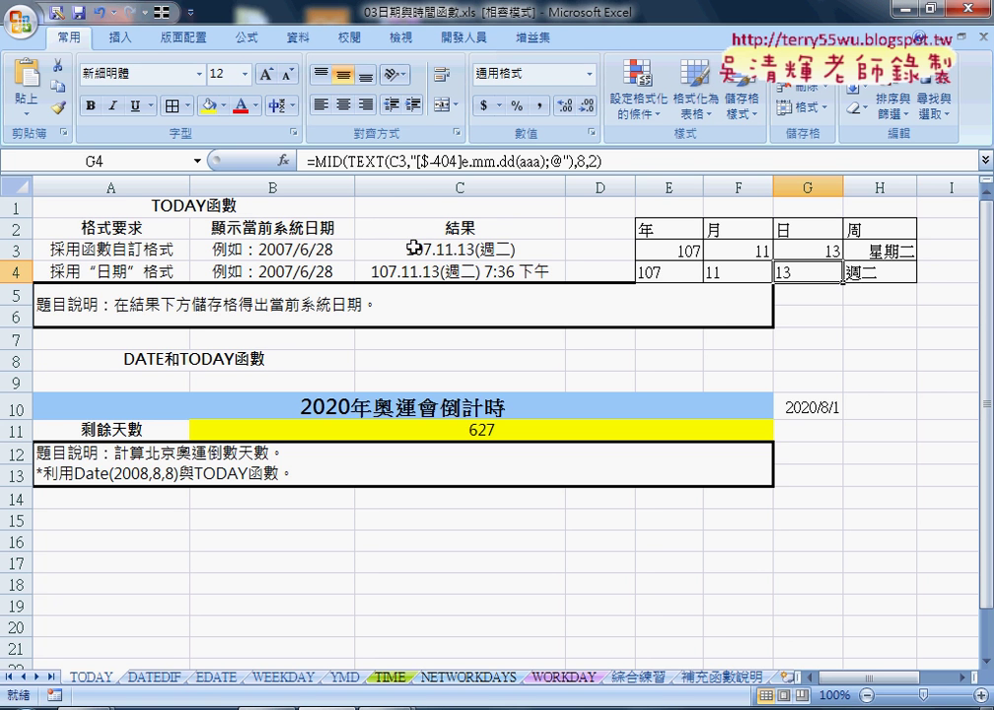
Review the year-to-weekday date-part formulas across E3:H3 and E4
{"action": "left_click_drag", "start_coordinate": [643, 250], "coordinate": [651, 251]}
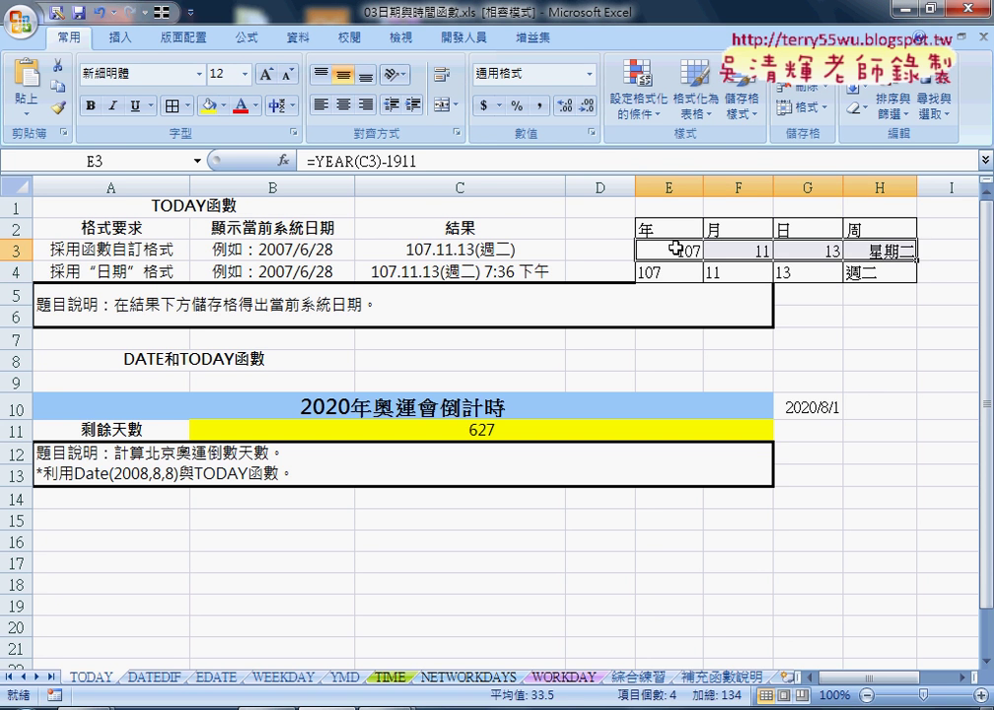
{"action": "left_click", "coordinate": [728, 251]}
{"action": "left_click", "coordinate": [799, 251]}
{"action": "left_click", "coordinate": [834, 251]}
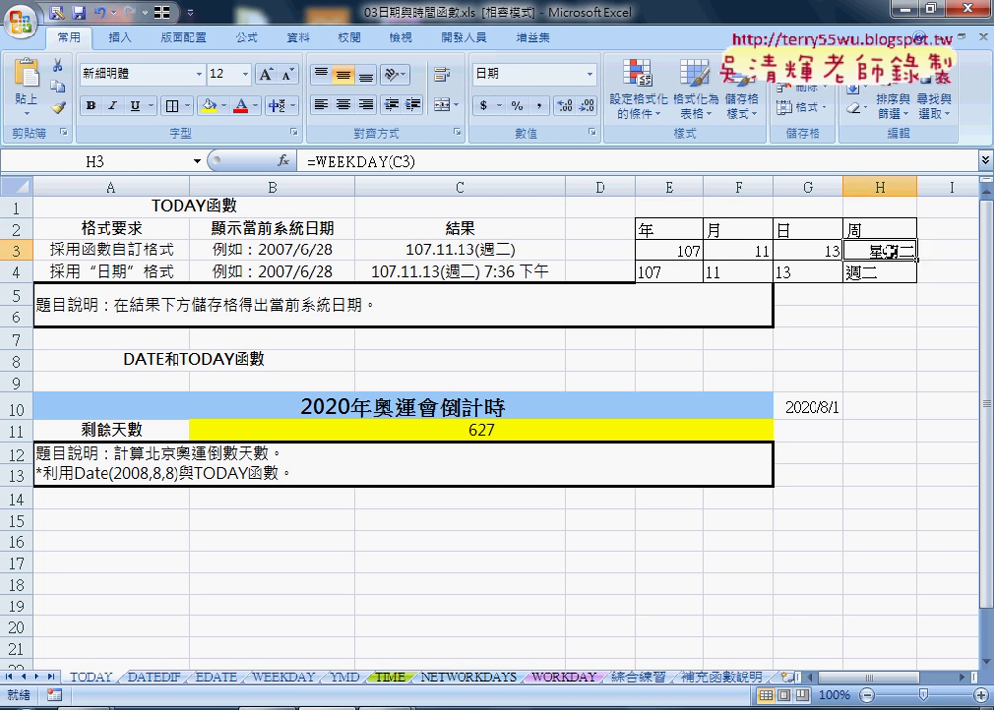
{"action": "left_click", "coordinate": [680, 272]}
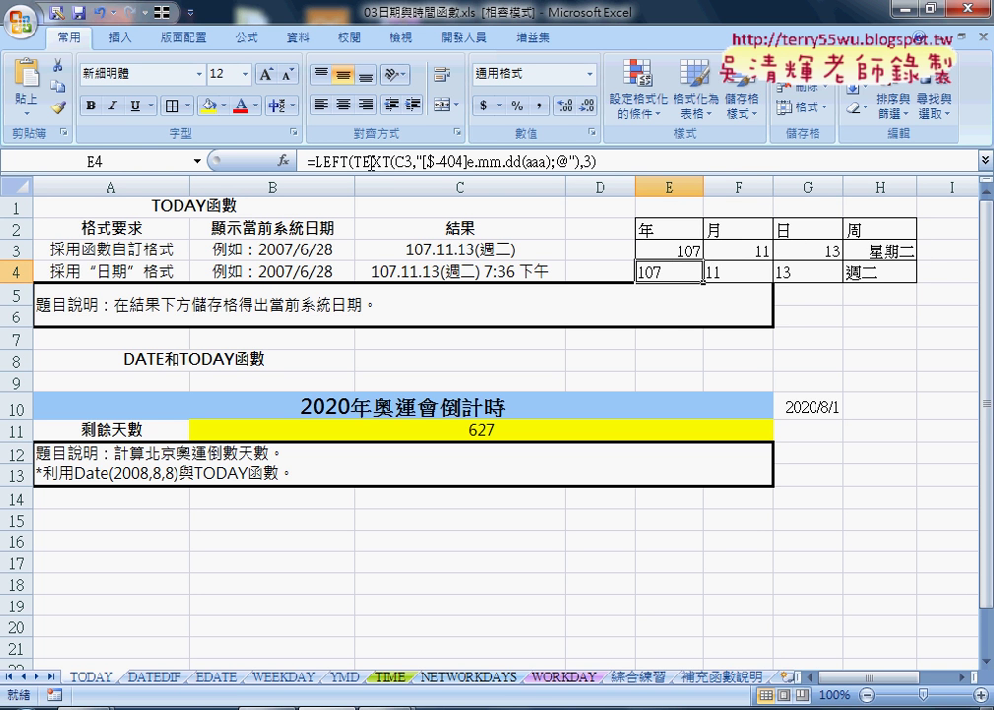
Highlight the TEXT date-format code in E4's formula, then leave it unchanged
{"action": "left_click", "coordinate": [357, 160]}
{"action": "left_click_drag", "start_coordinate": [357, 159], "coordinate": [583, 160]}
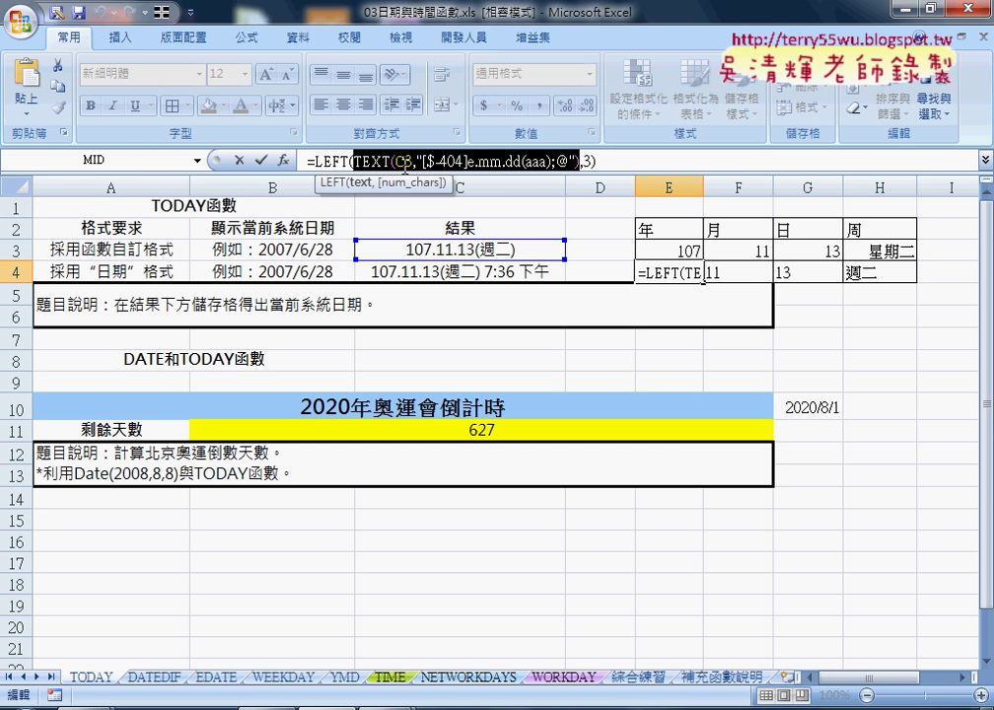
{"action": "left_click", "coordinate": [426, 160]}
{"action": "left_click_drag", "start_coordinate": [424, 159], "coordinate": [570, 161]}
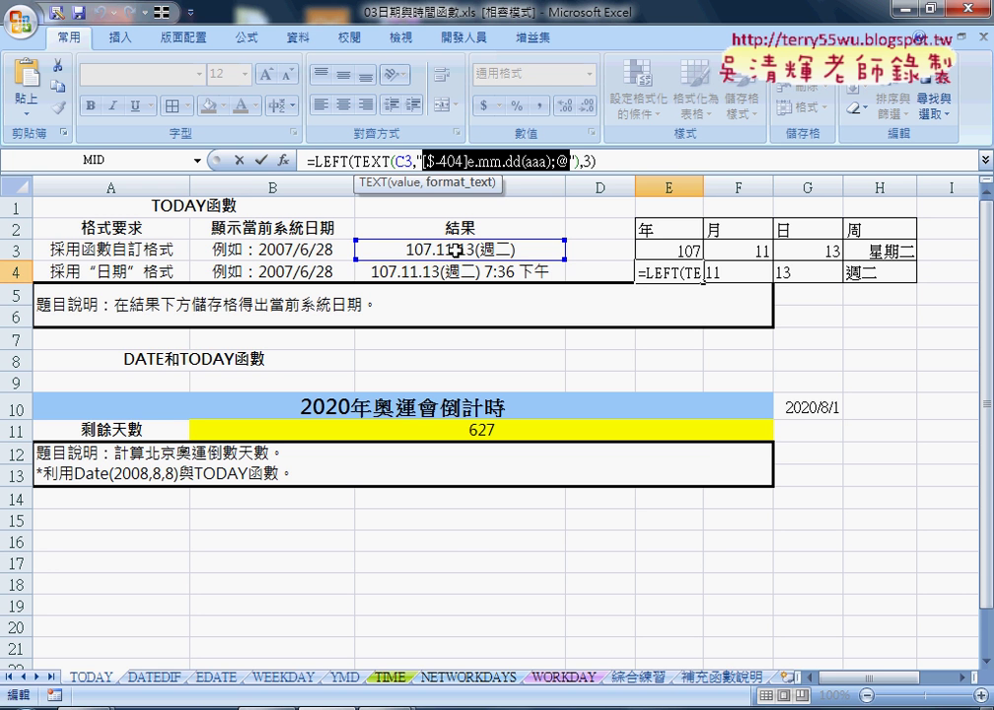
{"action": "left_click", "coordinate": [241, 160]}
{"action": "right_click", "coordinate": [457, 256]}
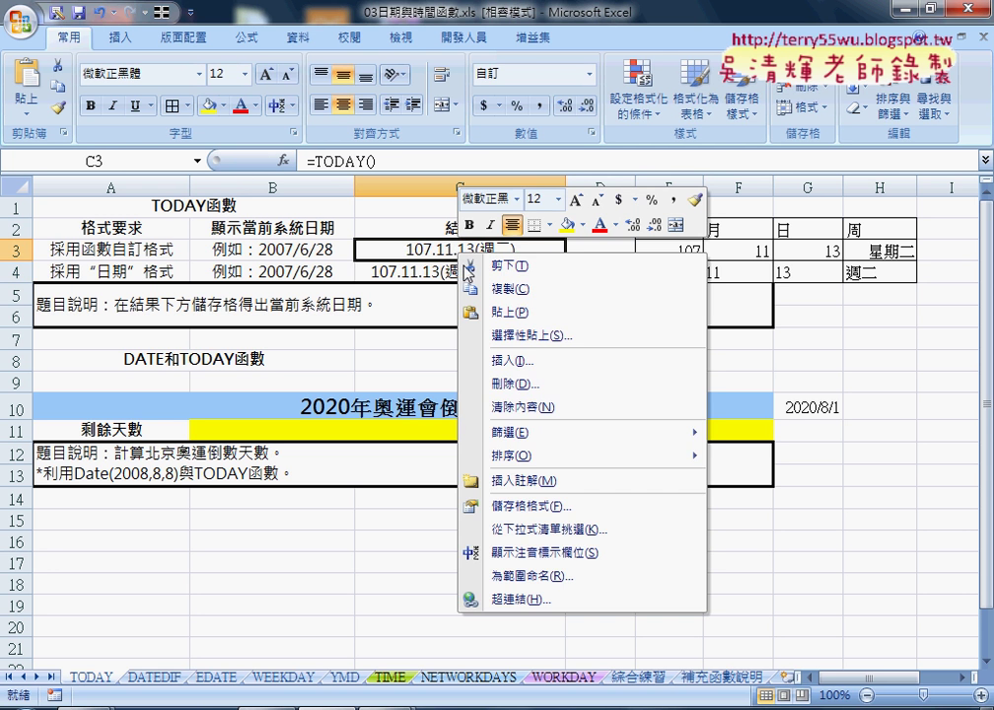
{"action": "left_click", "coordinate": [481, 506]}
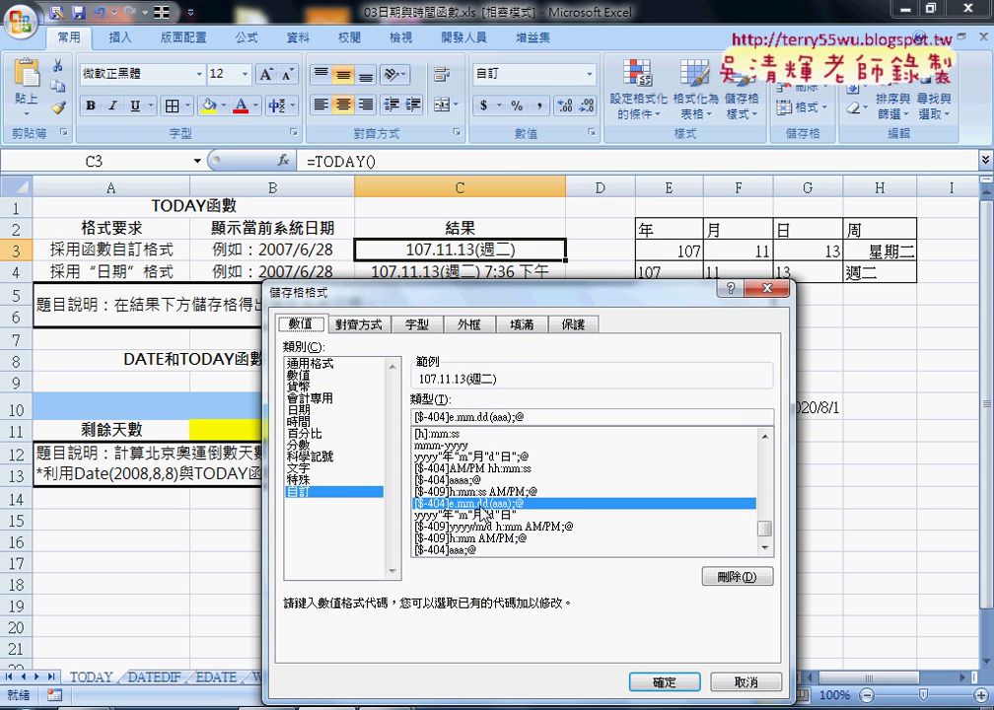
{"action": "left_click_drag", "start_coordinate": [526, 417], "coordinate": [397, 419]}
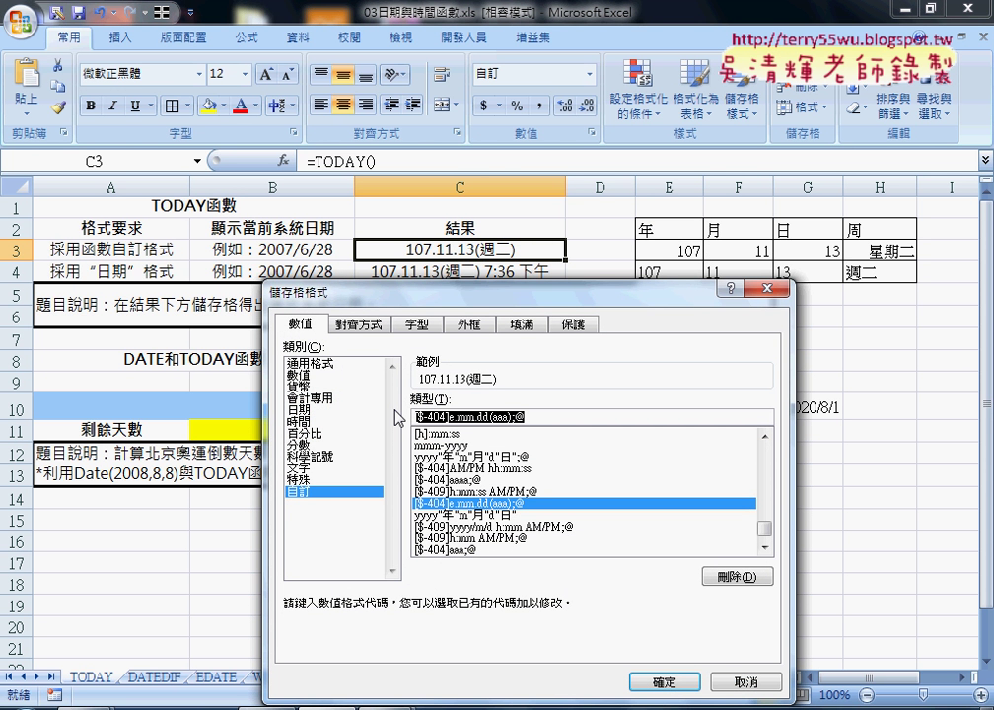
{"action": "key", "text": "Escape"}
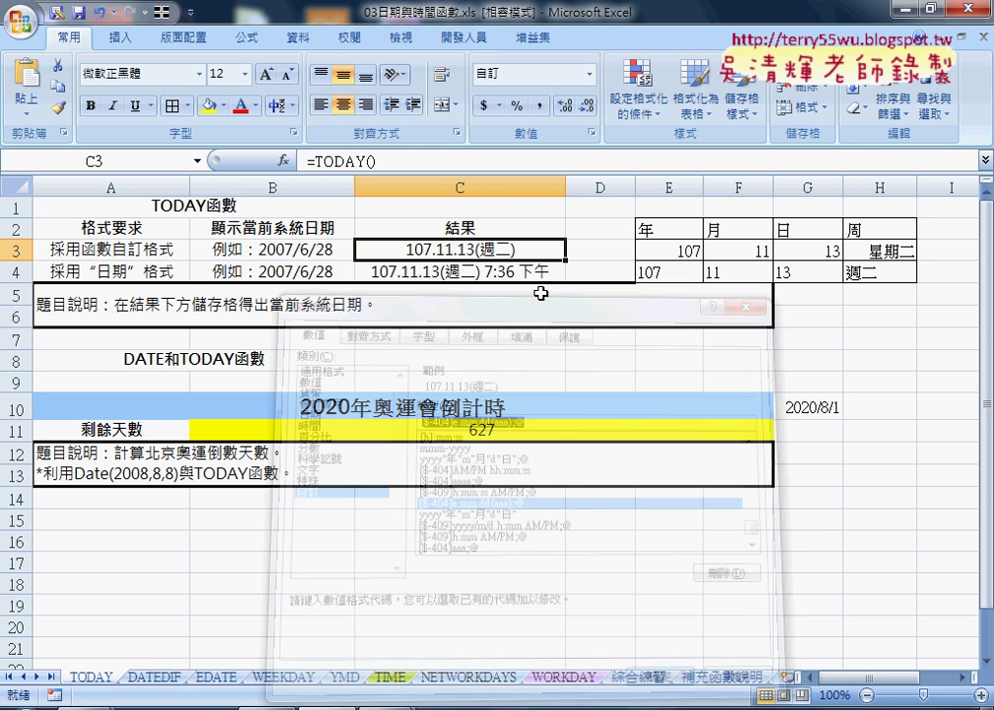
{"action": "left_click", "coordinate": [451, 272]}
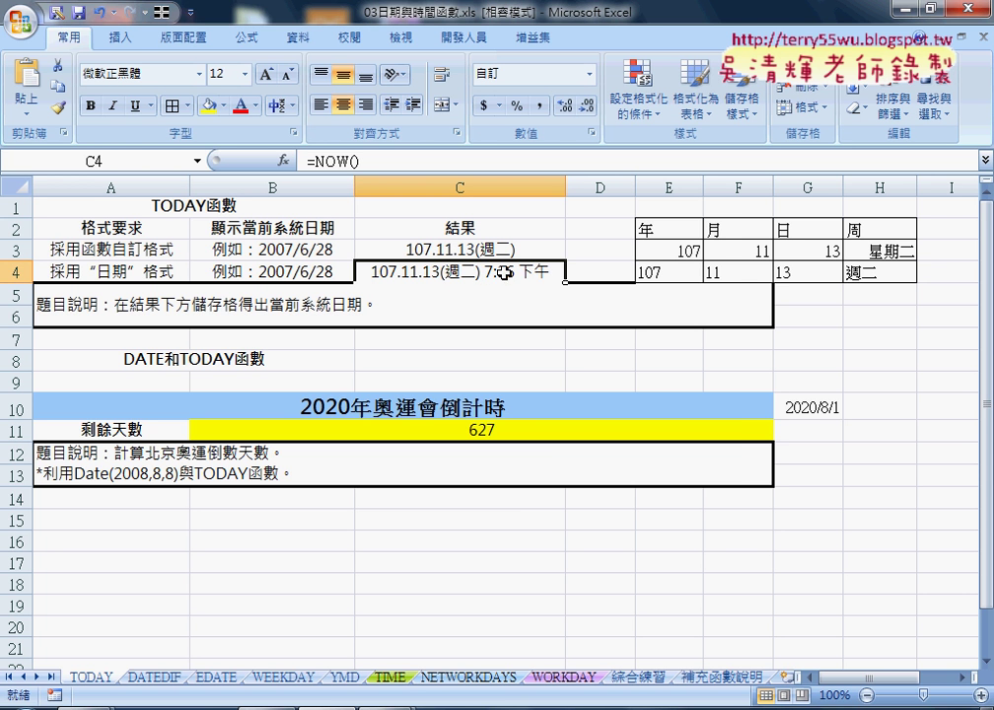
{"action": "right_click", "coordinate": [493, 278]}
{"action": "left_click", "coordinate": [533, 526]}
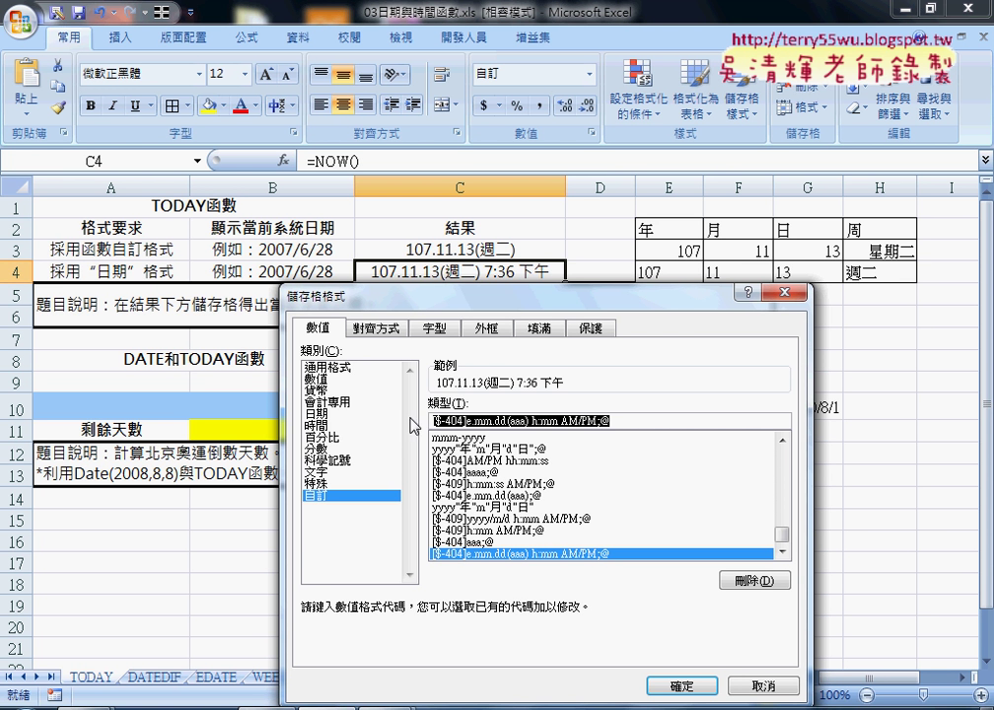
{"action": "left_click", "coordinate": [786, 292]}
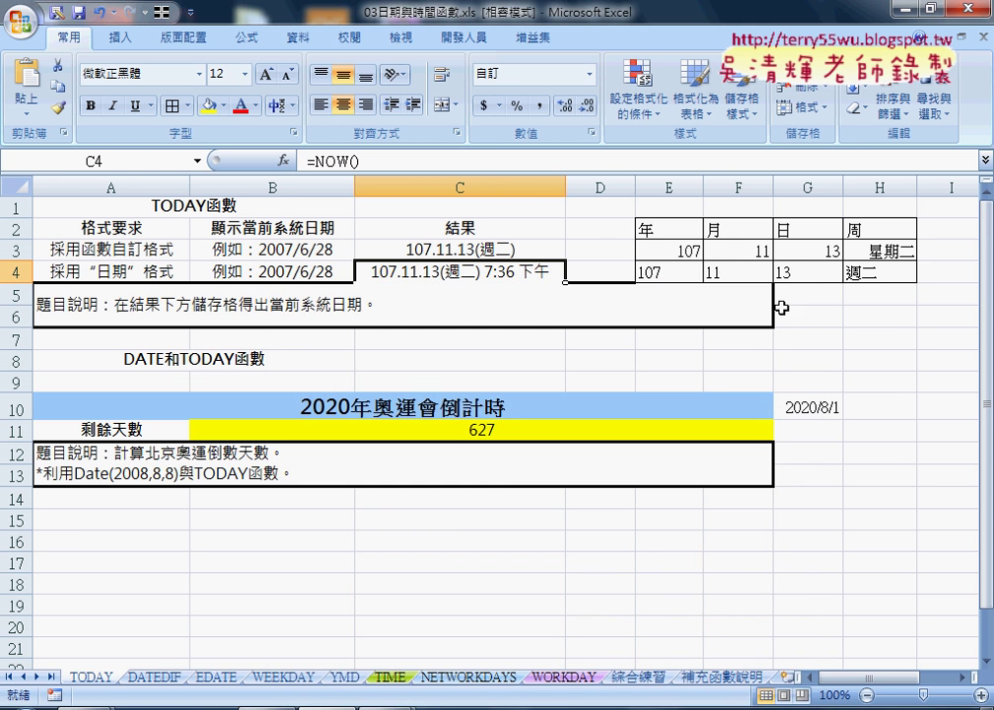
Switch to the DATEDIF sheet, scroll to the top and select result cell D3
{"action": "left_click", "coordinate": [157, 678]}
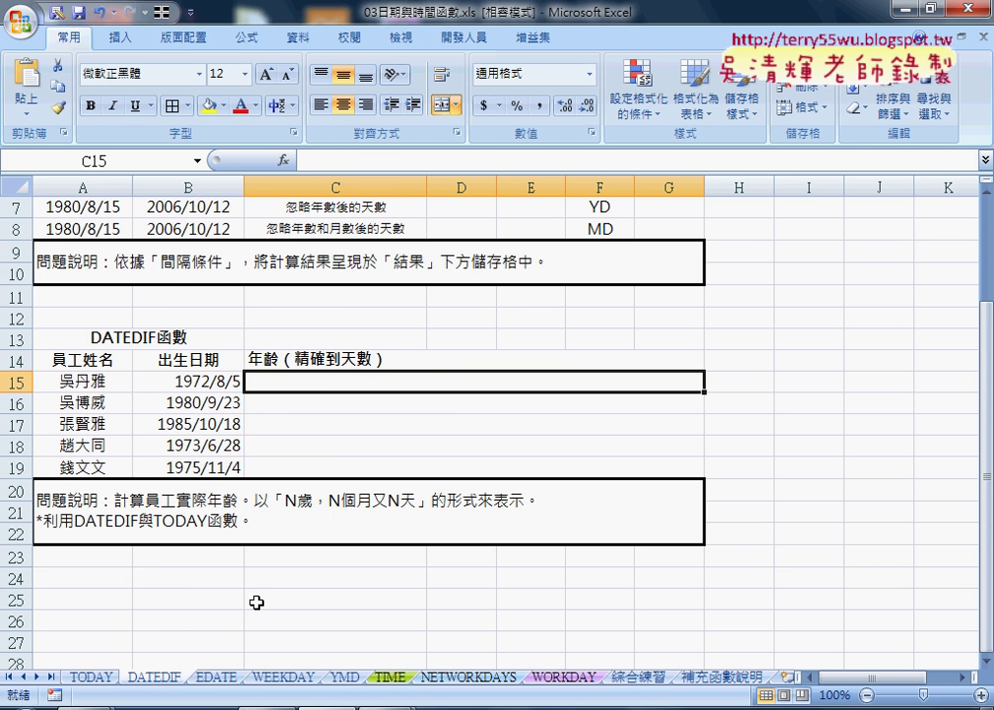
{"action": "scroll", "coordinate": [258, 601], "scroll_direction": "up", "scroll_amount": 2}
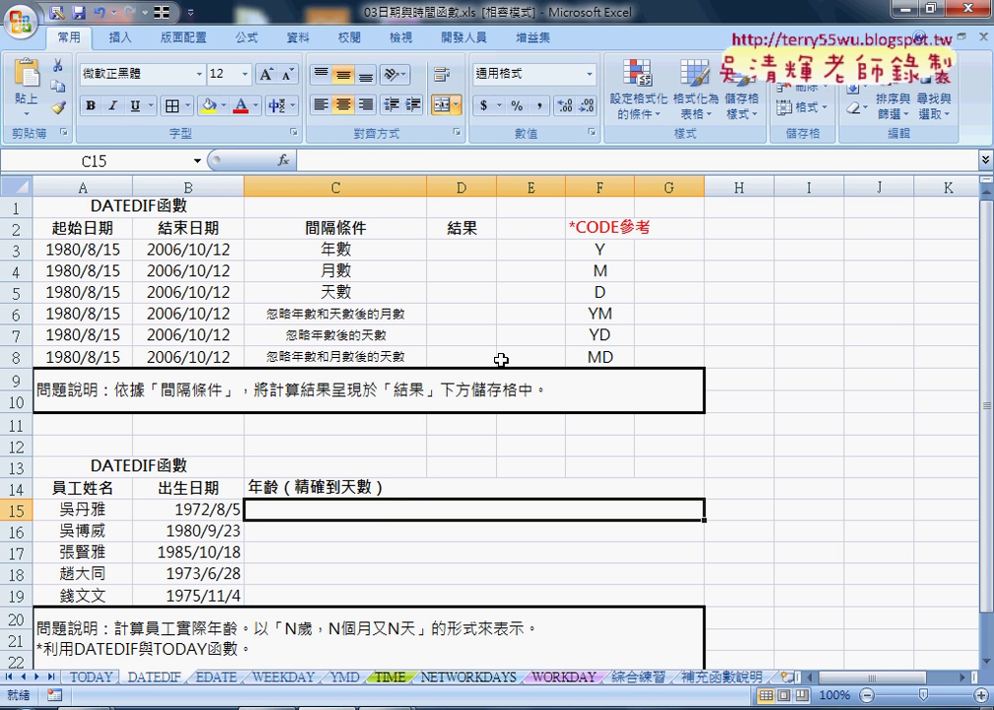
{"action": "left_click", "coordinate": [461, 251]}
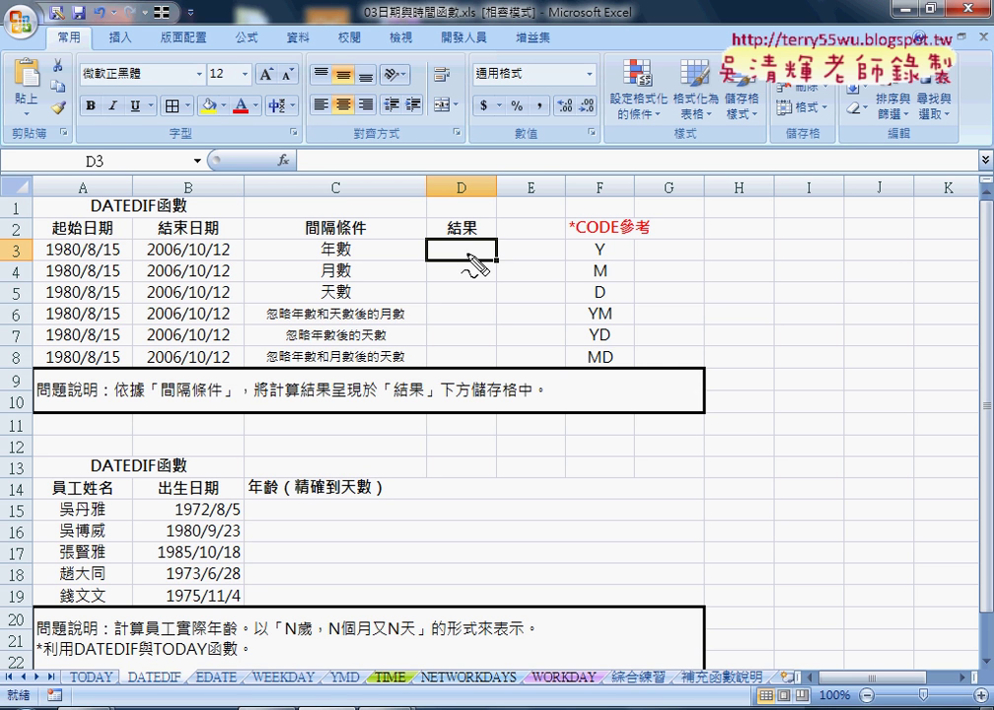
{"action": "left_click_drag", "start_coordinate": [612, 242], "coordinate": [610, 305]}
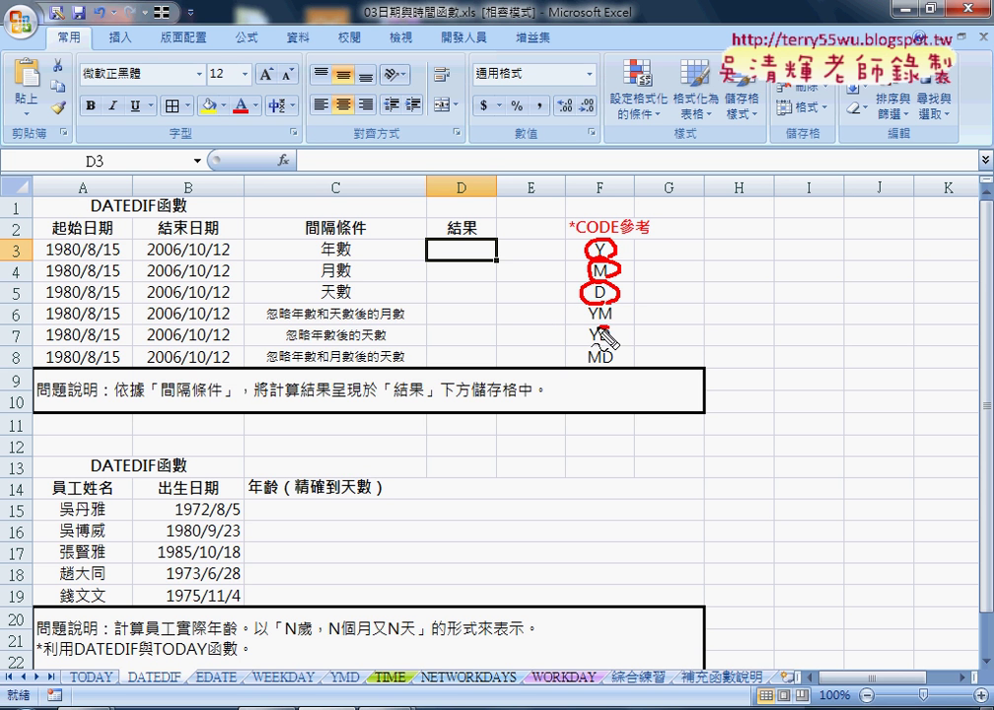
{"action": "left_click_drag", "start_coordinate": [610, 306], "coordinate": [624, 320]}
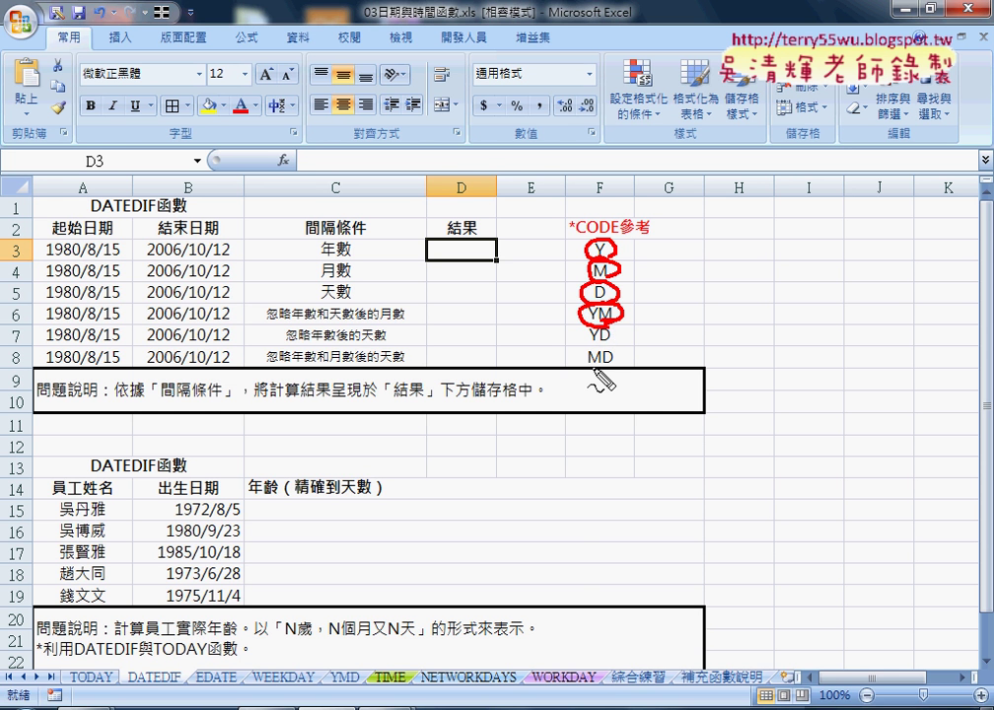
{"action": "mouse_move", "coordinate": [588, 369]}
{"action": "left_mouse_down"}
{"action": "mouse_move", "coordinate": [614, 353]}
{"action": "mouse_move", "coordinate": [613, 371]}
{"action": "mouse_move", "coordinate": [608, 349]}
{"action": "left_mouse_up"}
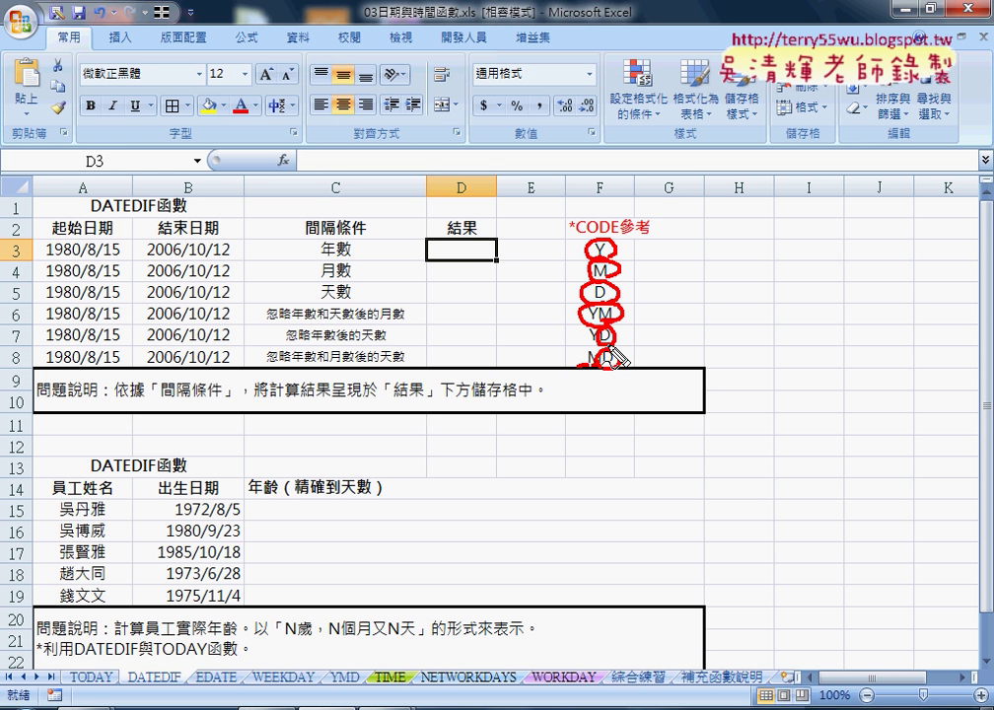
{"action": "key", "text": "Escape"}
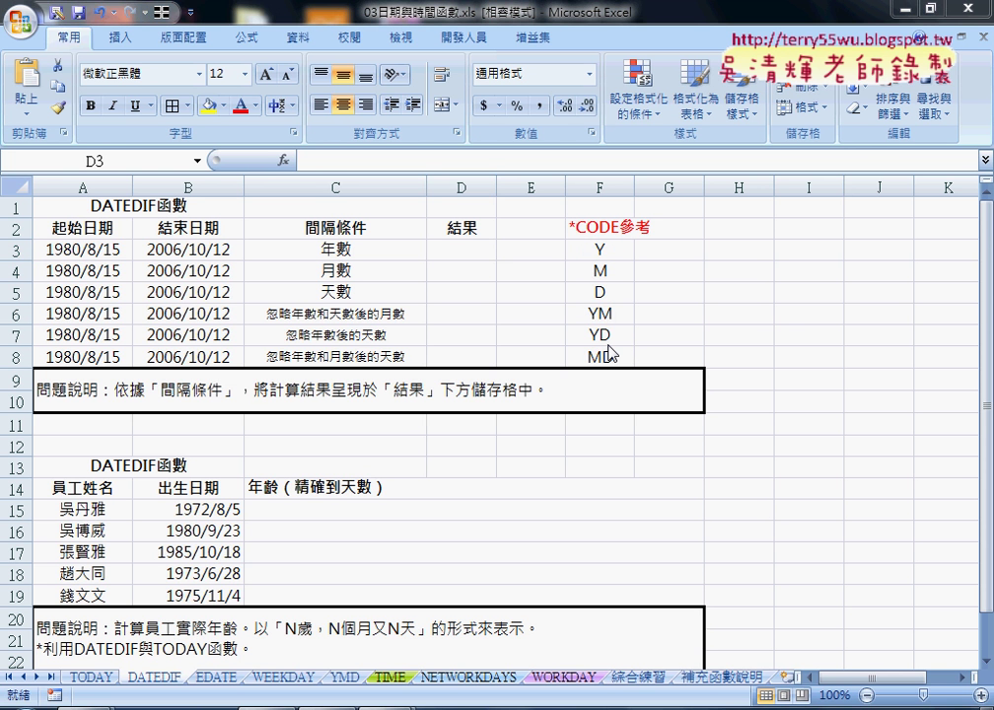
{"action": "left_click", "coordinate": [461, 250]}
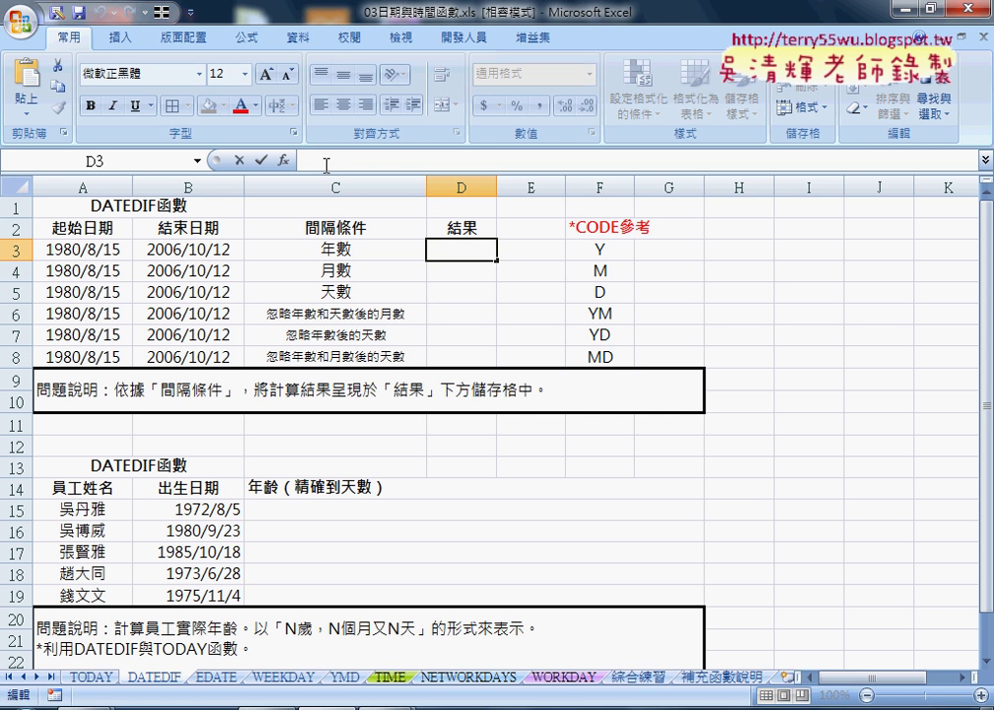
{"action": "key", "text": "shift+F3"}
{"action": "left_click_drag", "start_coordinate": [325, 323], "coordinate": [498, 159]}
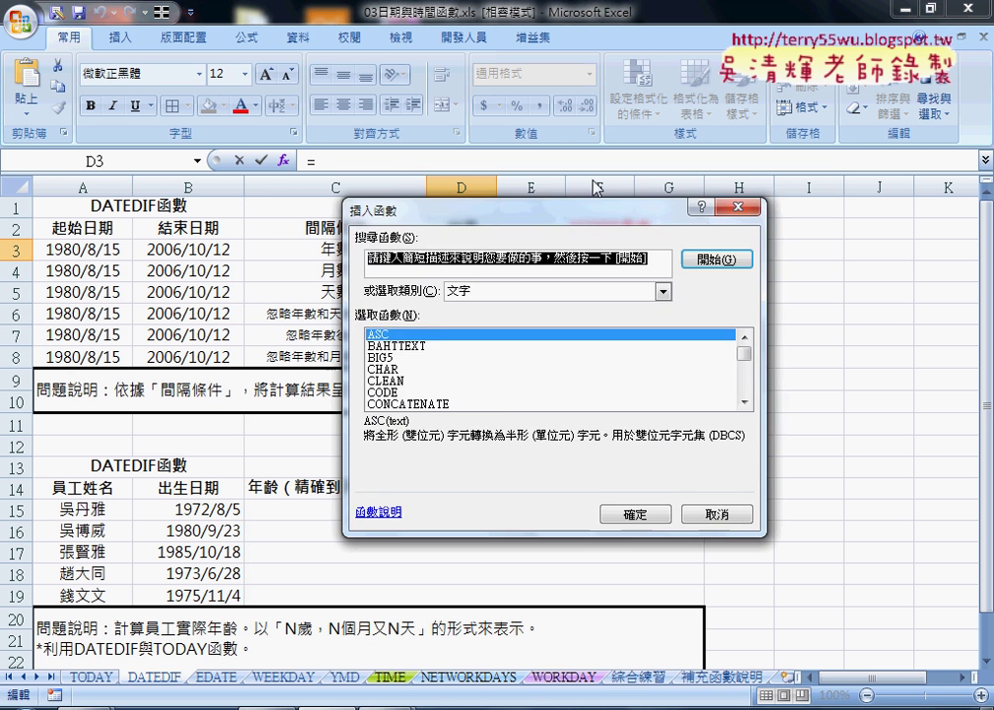
{"action": "left_click", "coordinate": [605, 243]}
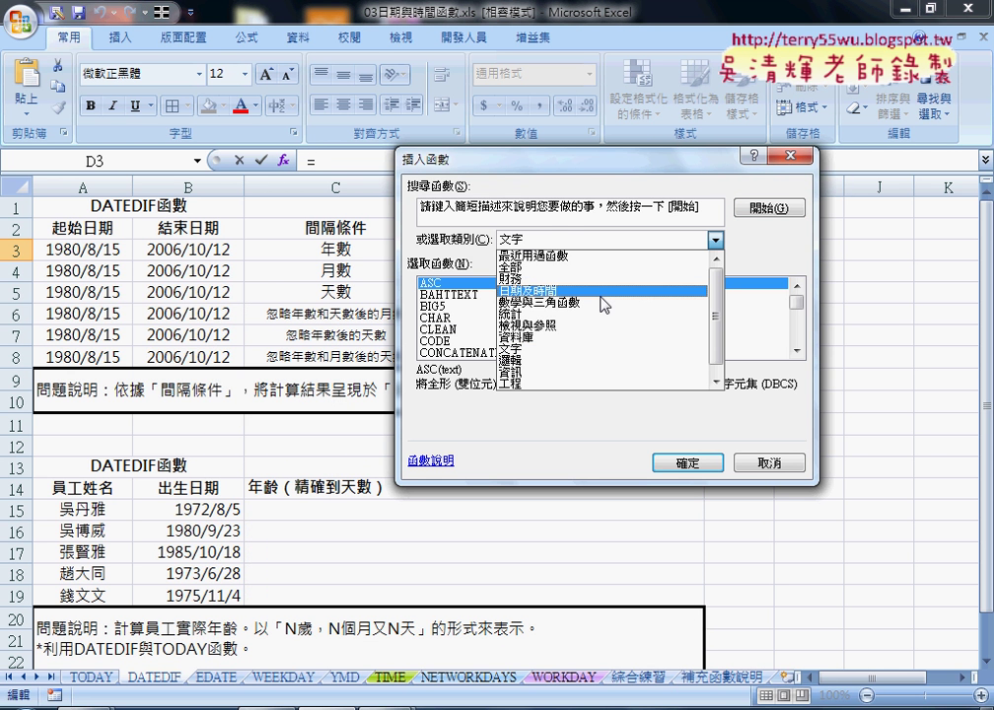
{"action": "left_click", "coordinate": [602, 300]}
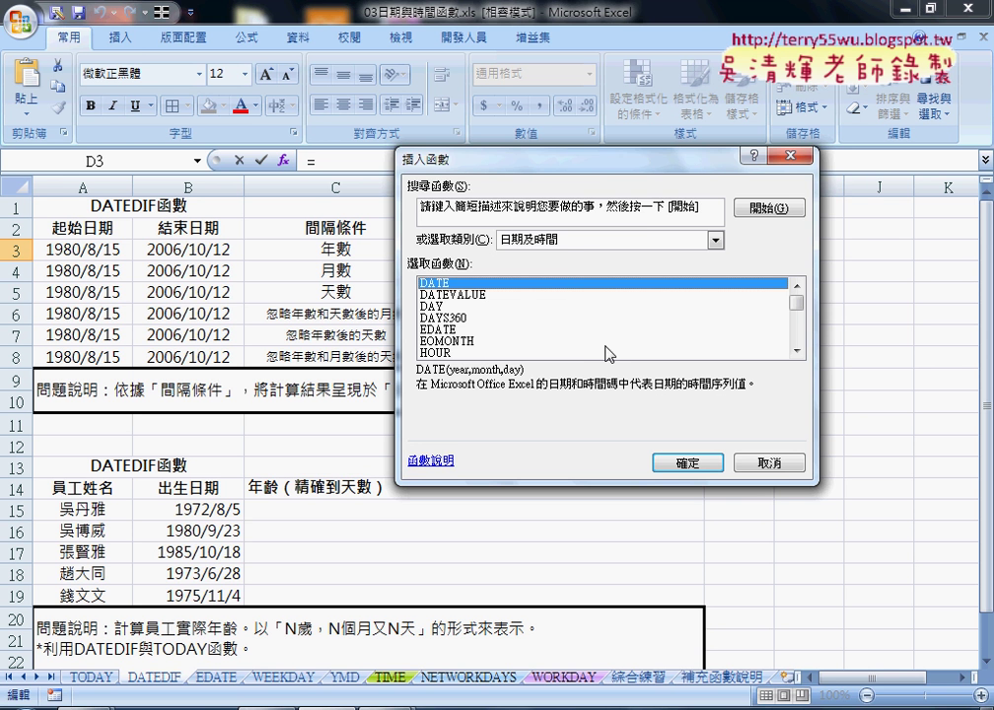
{"action": "left_click", "coordinate": [764, 463]}
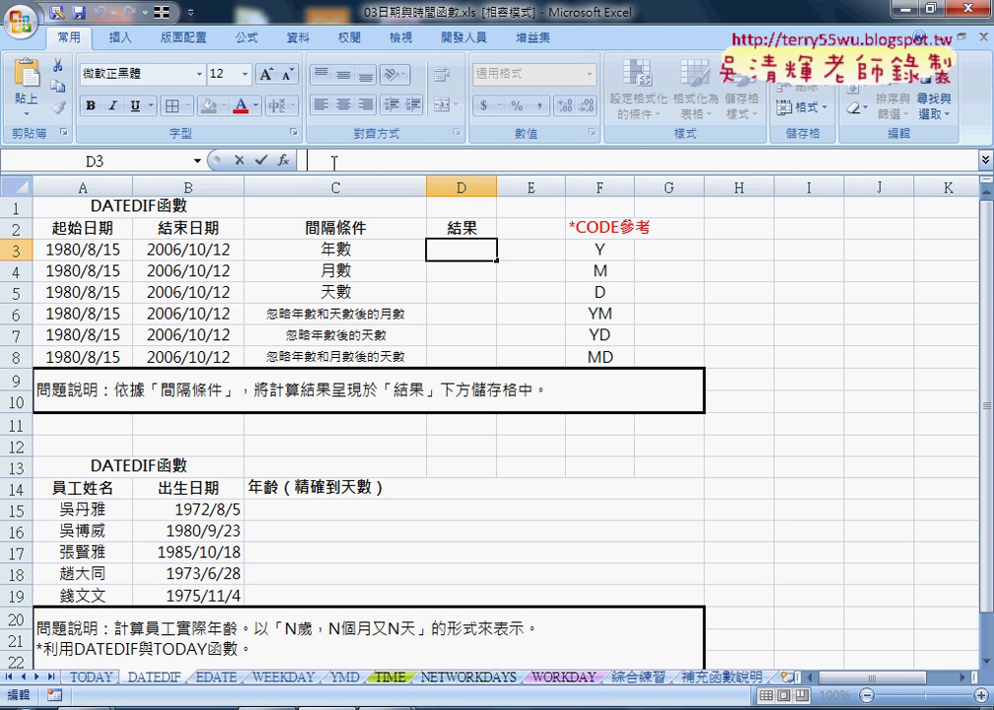
Enter =DATEDIF(A3,B3,"Y") in D3 to get 26 full years
{"action": "type", "text": "-"}
{"action": "key", "text": "Escape"}
{"action": "type", "text": "="}
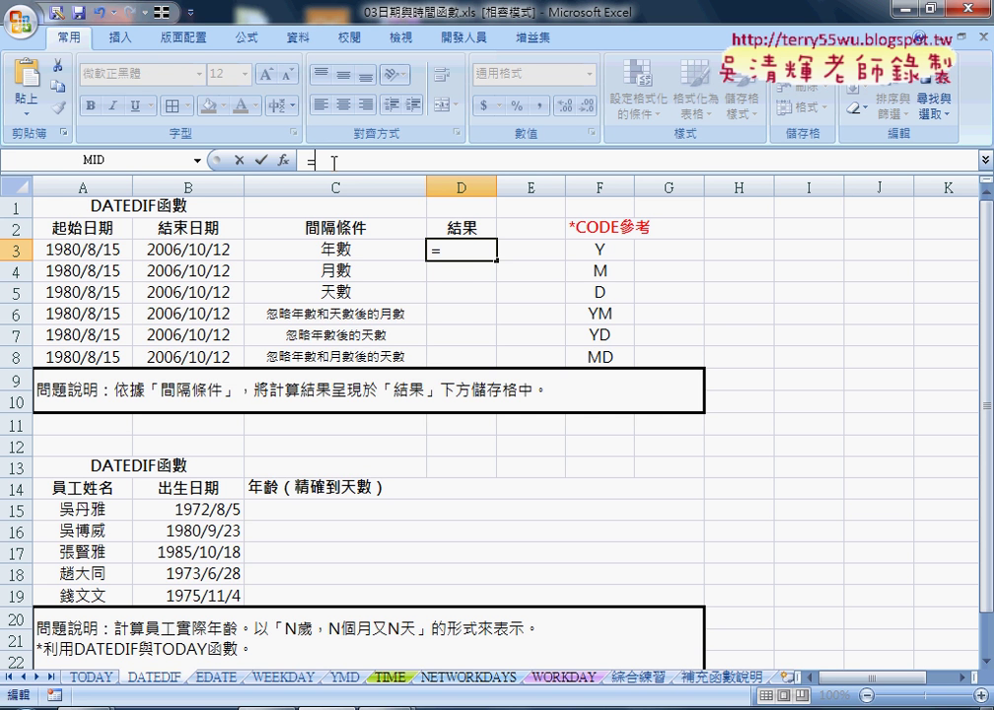
{"action": "type", "text": "dated"}
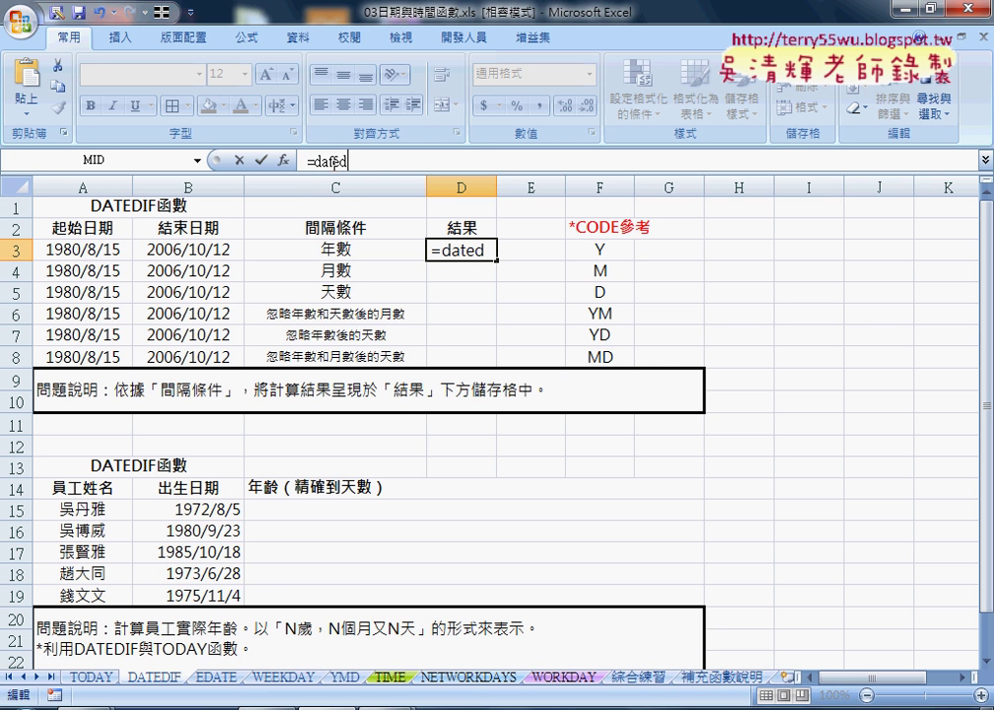
{"action": "type", "text": "if"}
{"action": "type", "text": "("}
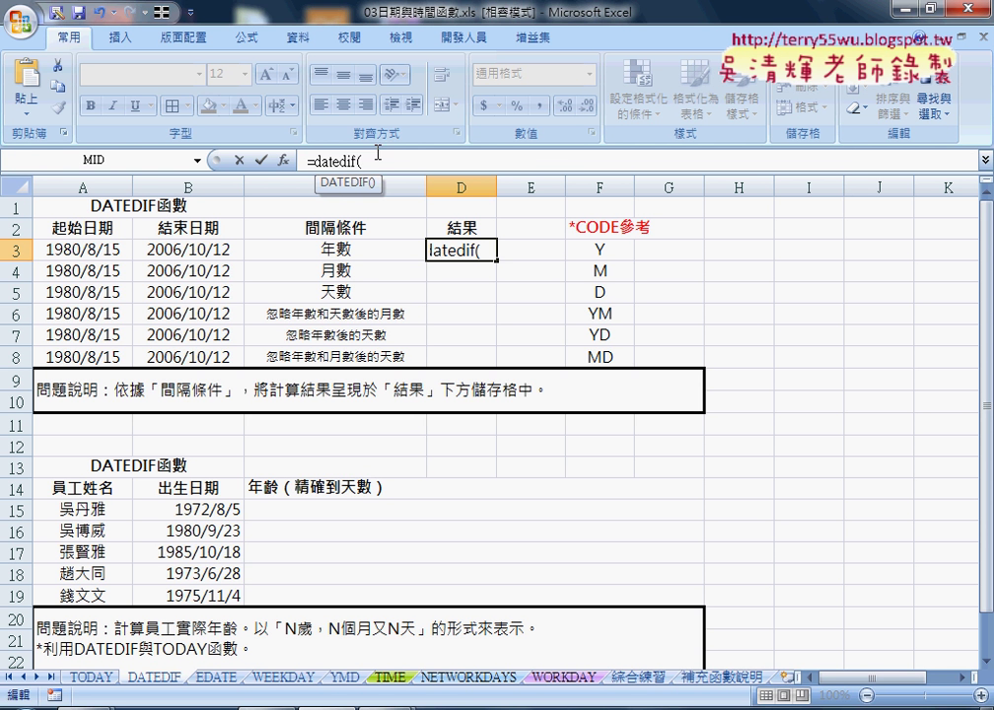
{"action": "left_click", "coordinate": [82, 251]}
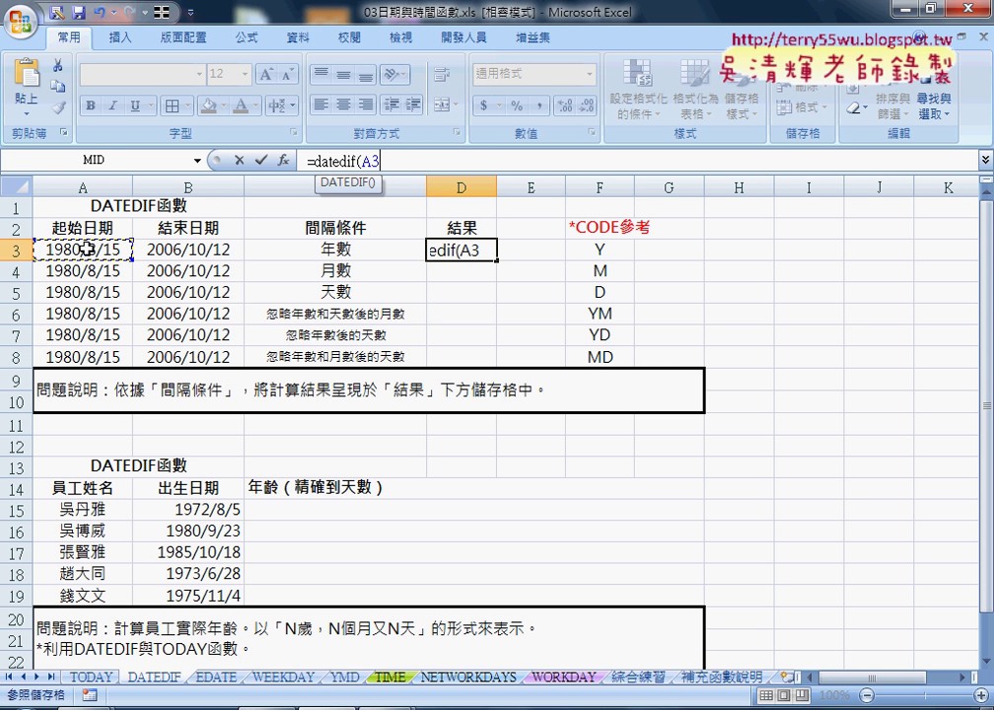
{"action": "type", "text": ","}
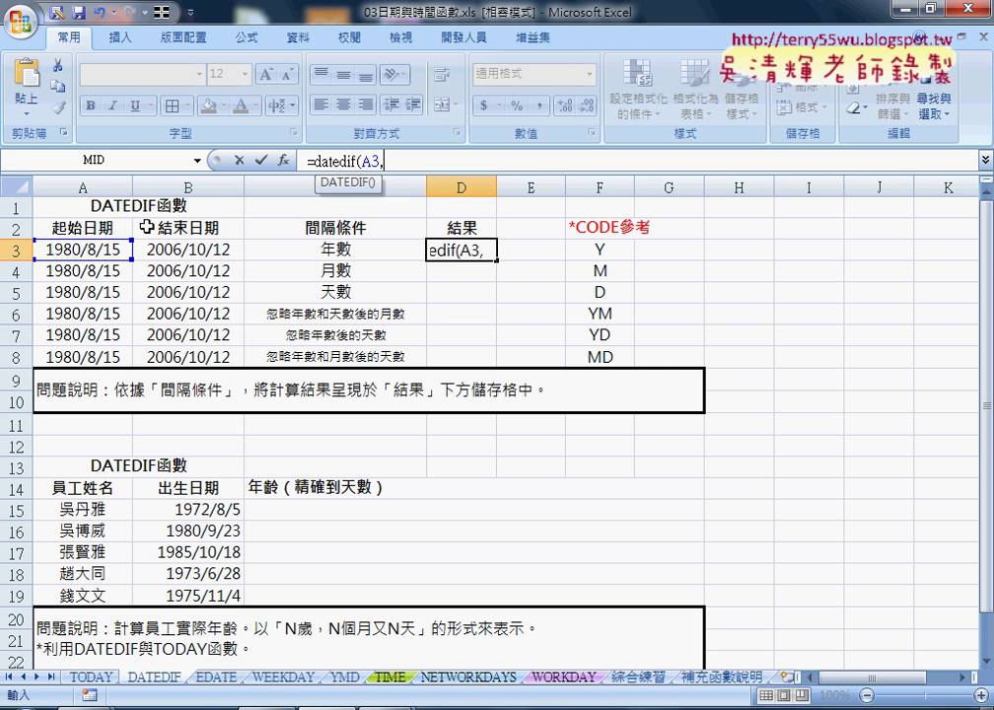
{"action": "left_click", "coordinate": [187, 252]}
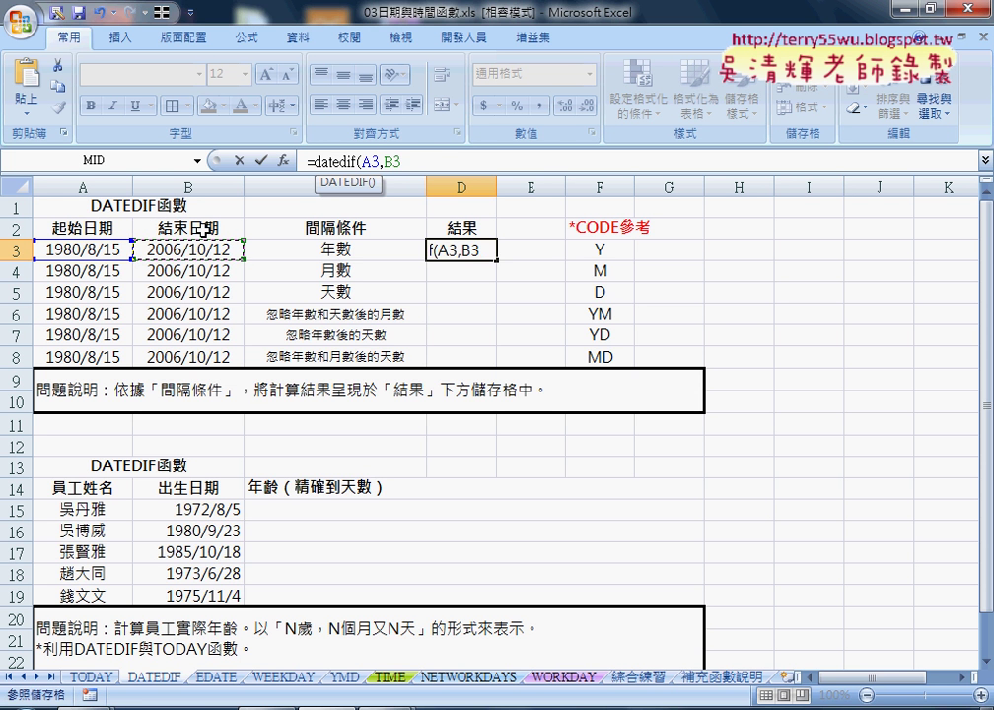
{"action": "type", "text": ","}
{"action": "type", "text": "\""}
{"action": "type", "text": "Y\""}
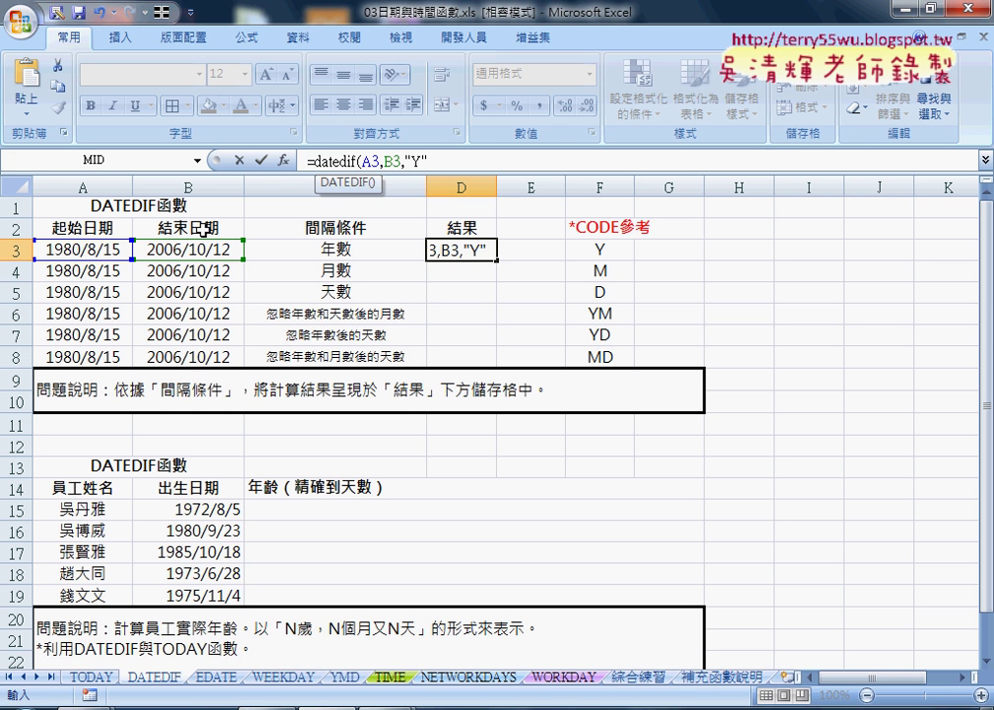
{"action": "type", "text": ")"}
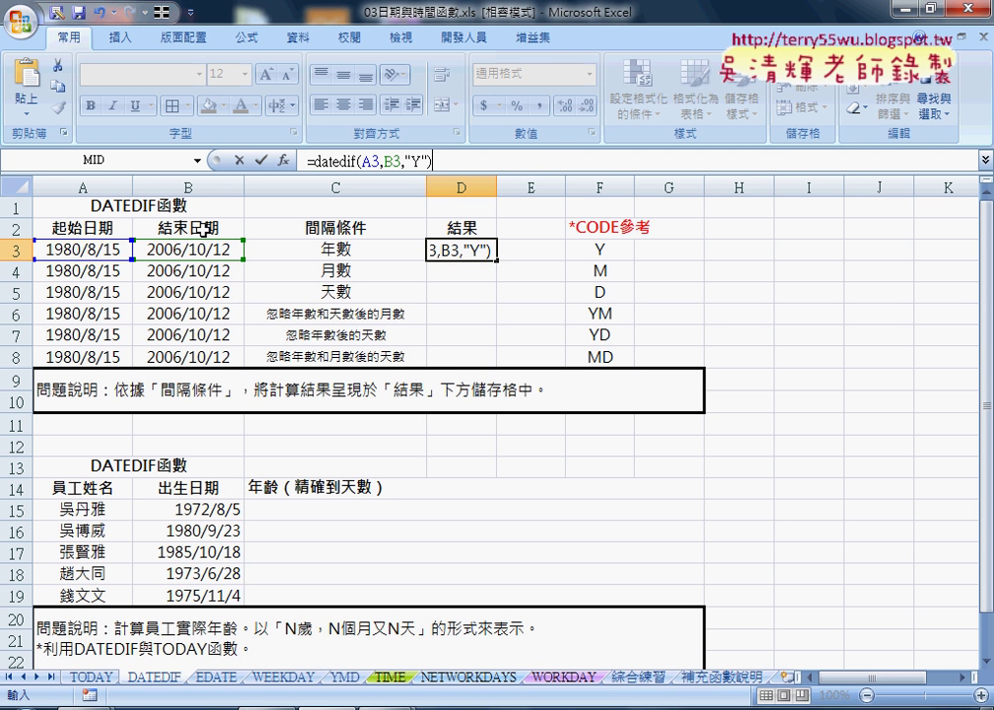
{"action": "left_click", "coordinate": [264, 167]}
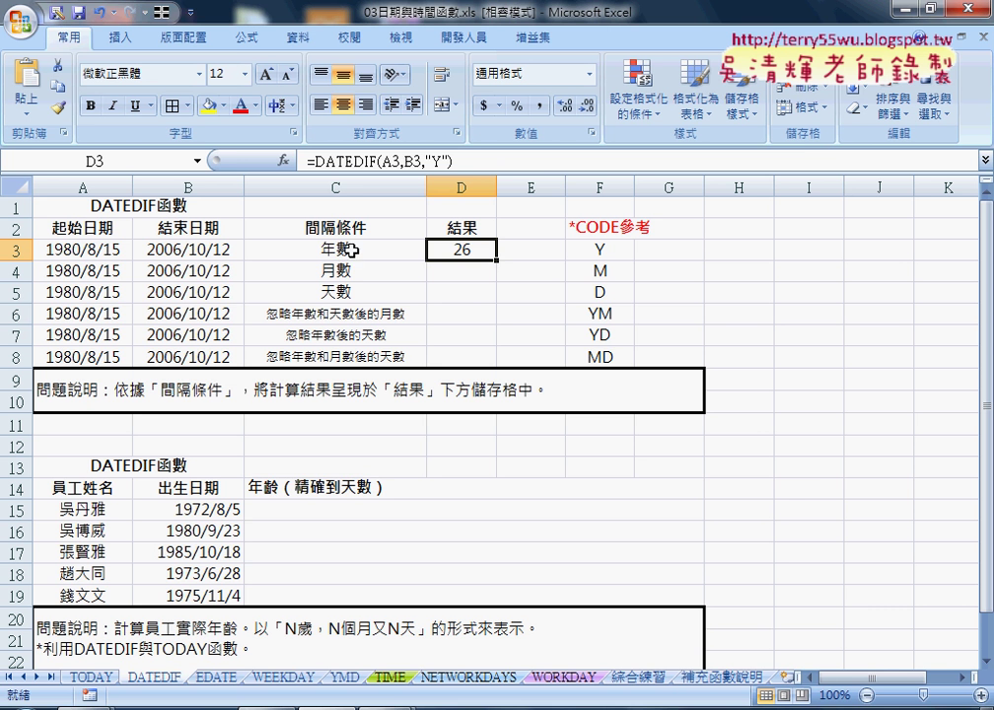
Insert =YEAR(B3) into E3 using the Insert Function dialog
{"action": "left_click", "coordinate": [526, 249]}
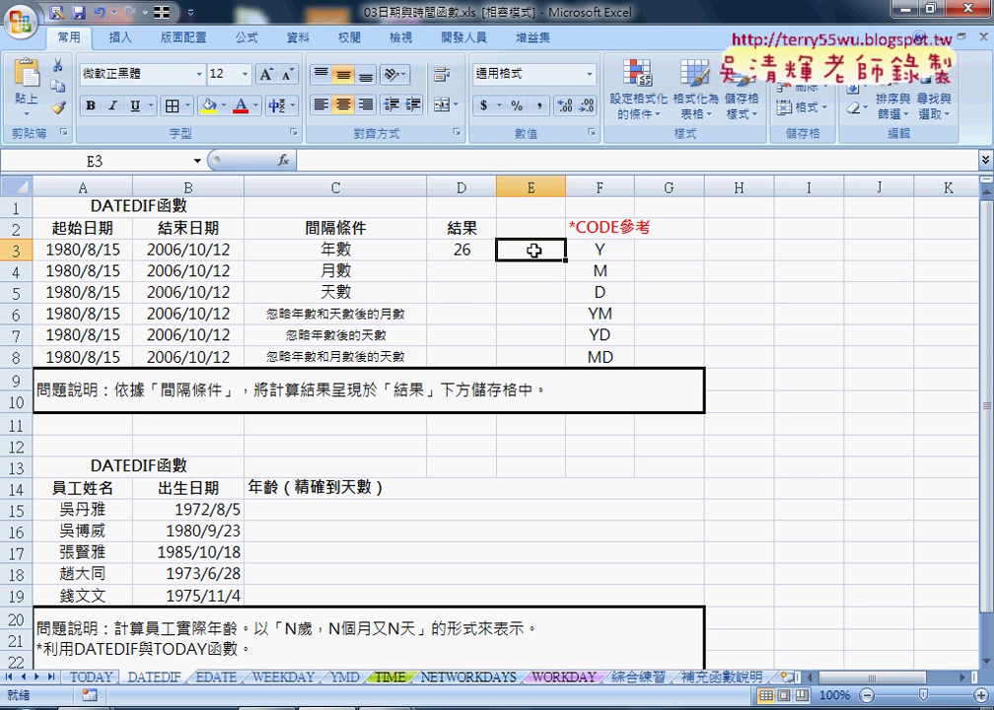
{"action": "left_click", "coordinate": [285, 162]}
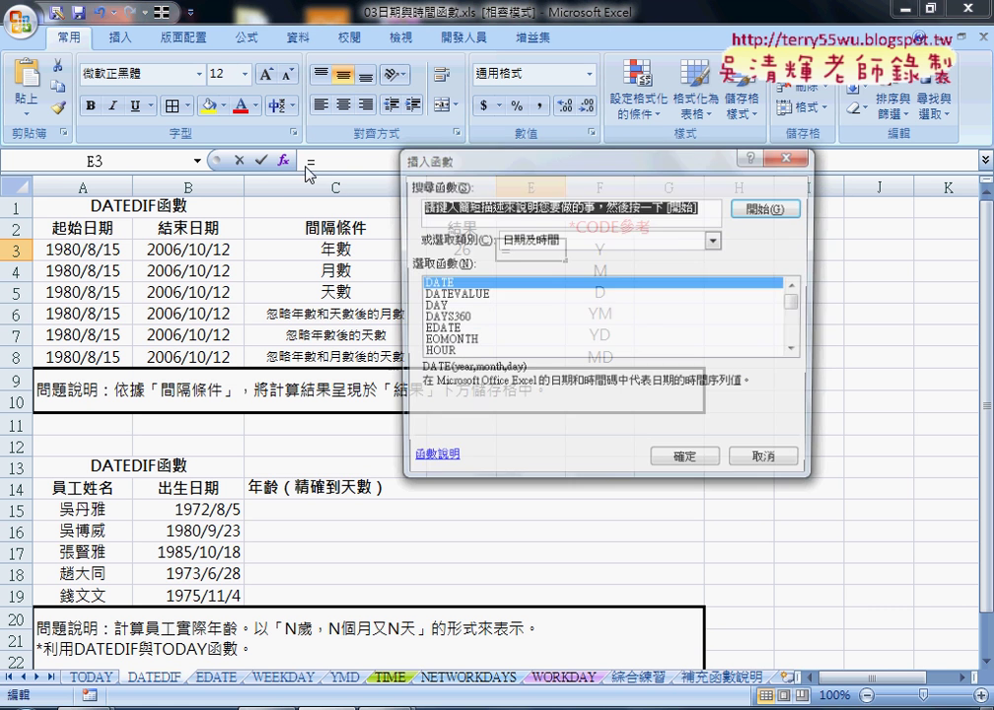
{"action": "left_click_drag", "start_coordinate": [797, 303], "coordinate": [797, 340]}
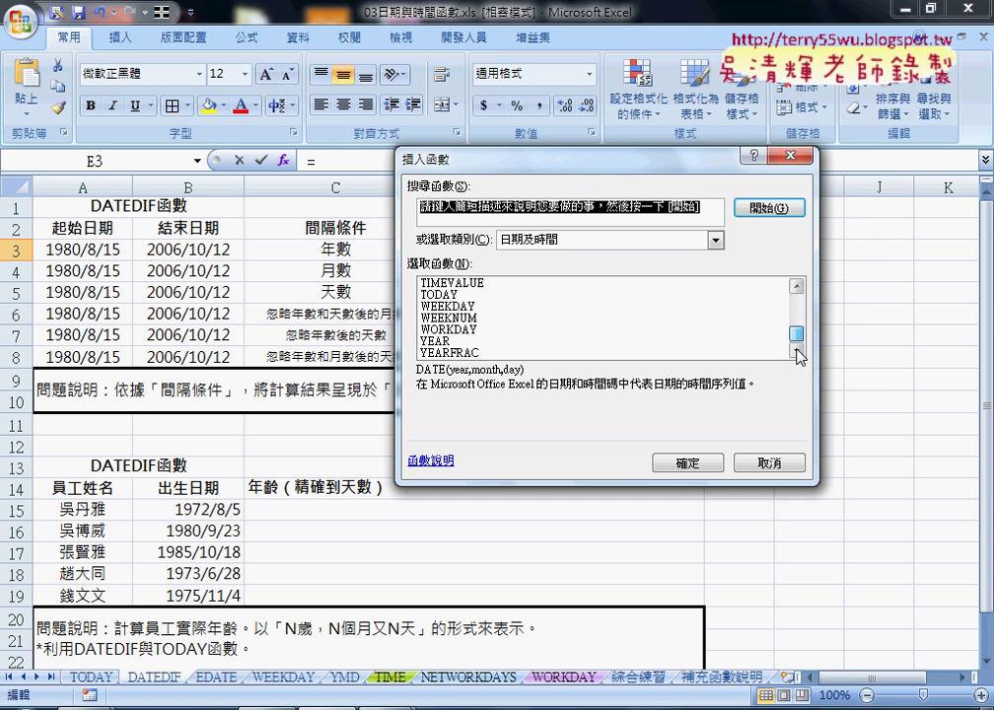
{"action": "left_click", "coordinate": [464, 341]}
{"action": "left_click", "coordinate": [681, 462]}
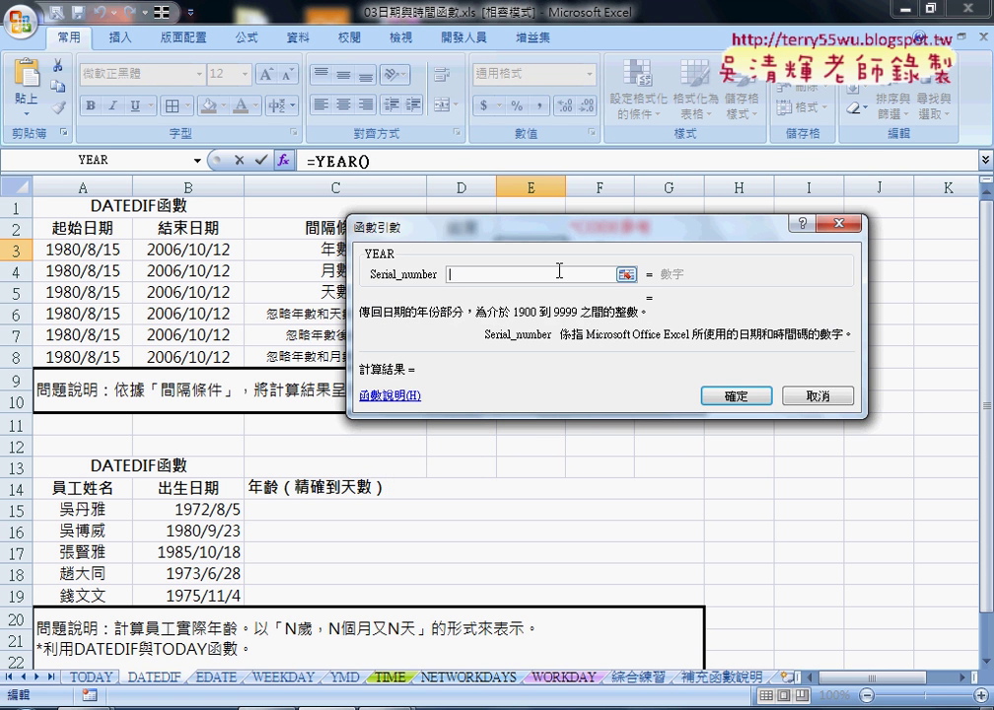
{"action": "left_click", "coordinate": [193, 252]}
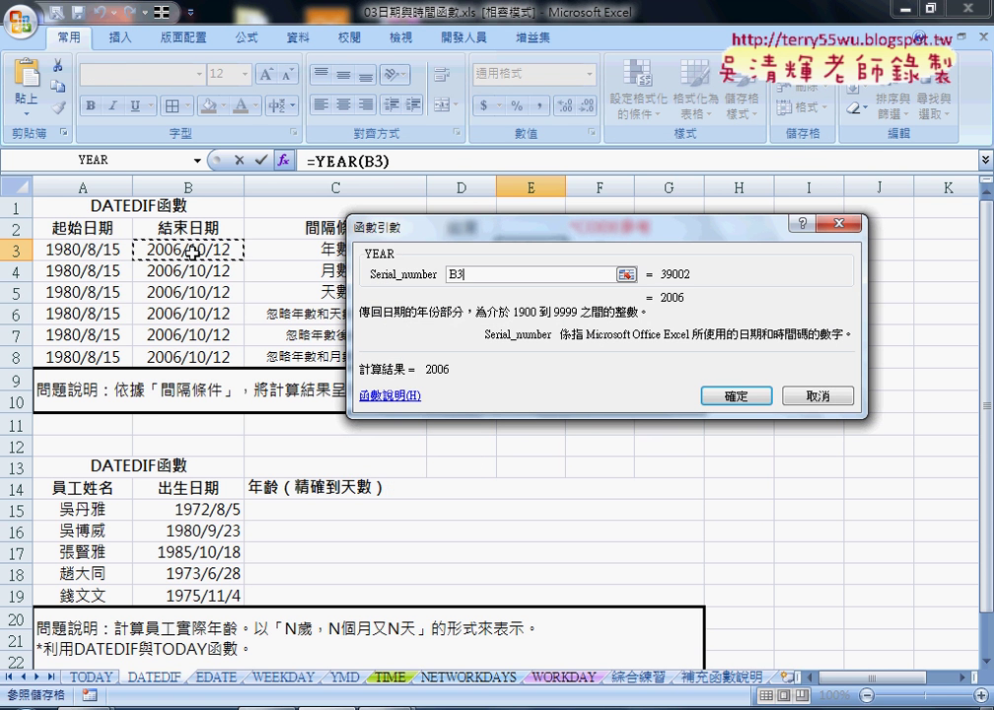
{"action": "left_click", "coordinate": [723, 395]}
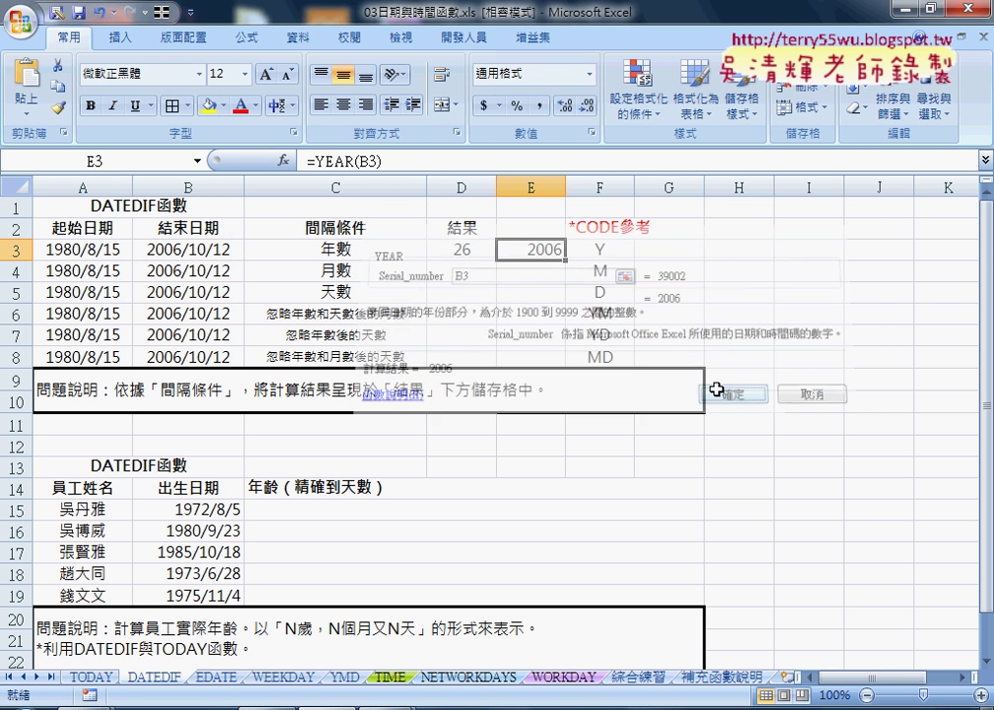
Extend E3 to =YEAR(B3)-YEAR(A3), giving 26, and compare it with D3
{"action": "left_click", "coordinate": [417, 162]}
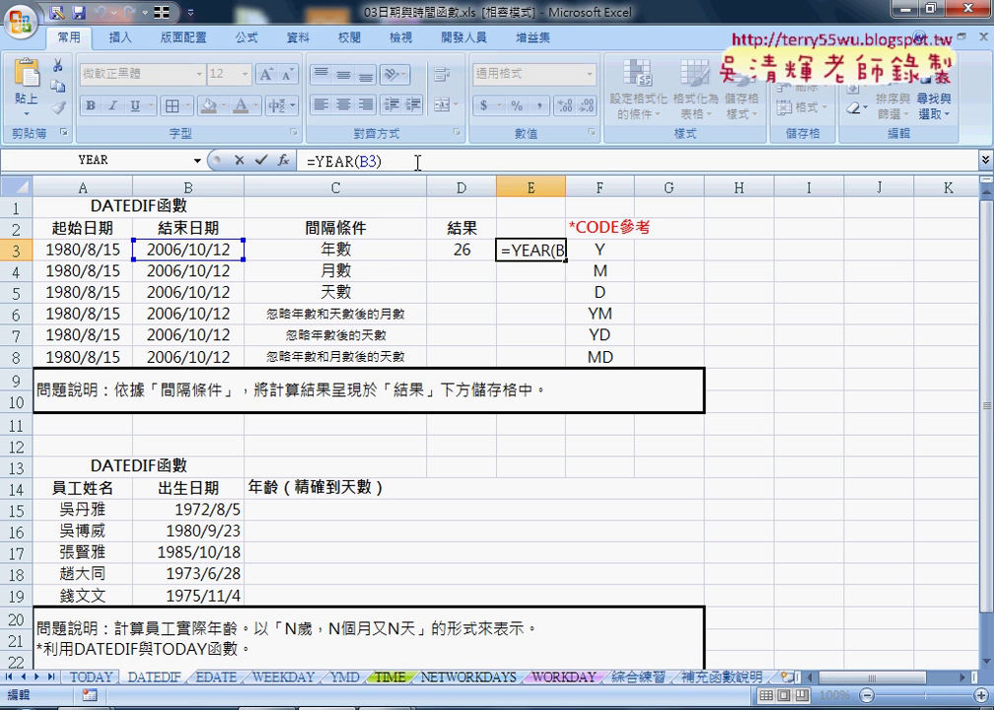
{"action": "type", "text": "-"}
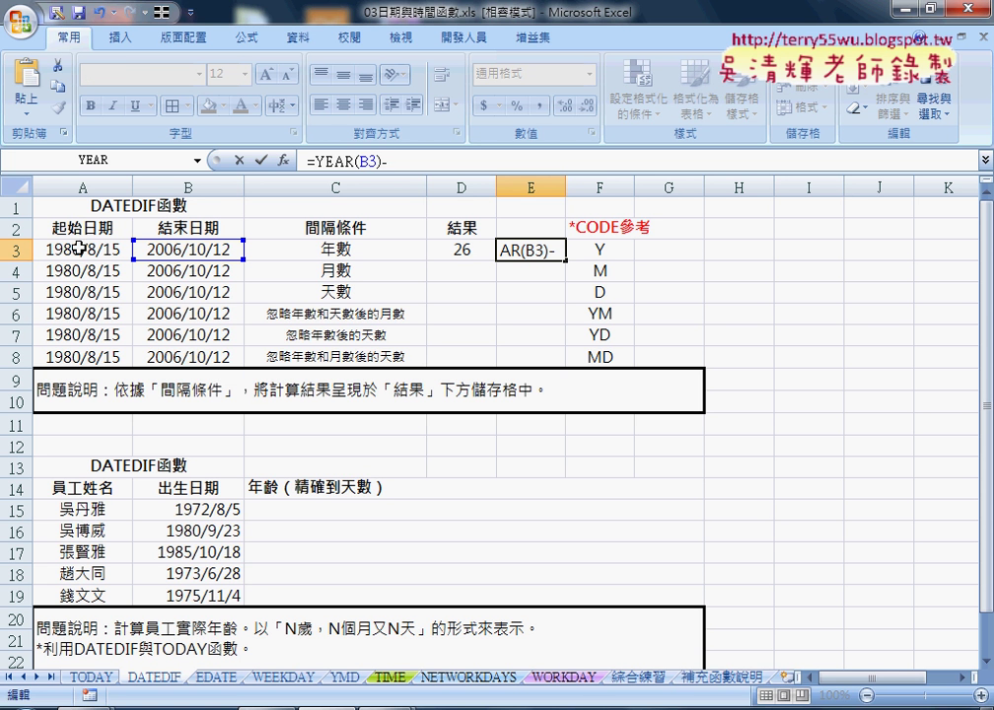
{"action": "left_click_drag", "start_coordinate": [382, 161], "coordinate": [316, 161]}
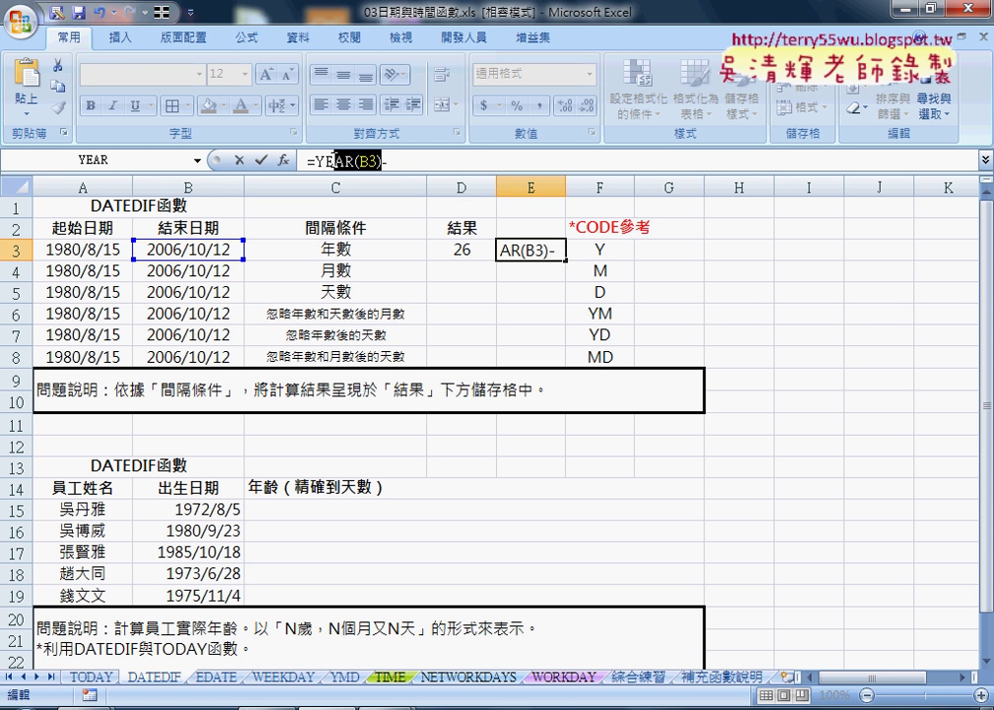
{"action": "right_click", "coordinate": [344, 163]}
{"action": "left_click", "coordinate": [420, 163]}
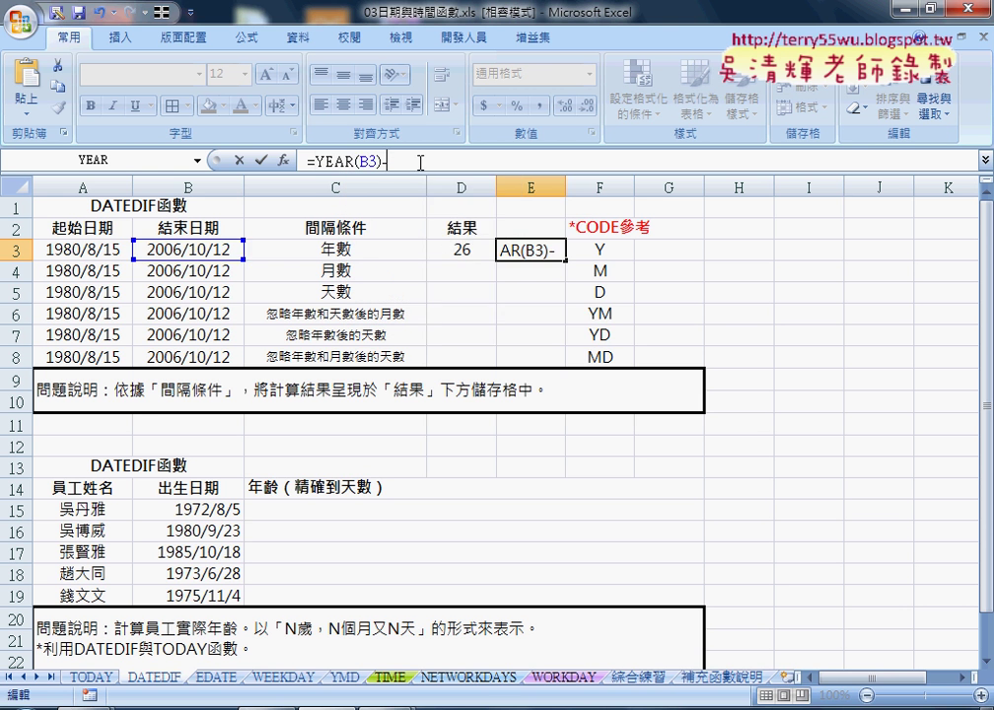
{"action": "right_click", "coordinate": [417, 161]}
{"action": "left_click", "coordinate": [449, 219]}
{"action": "double_click", "coordinate": [435, 161]}
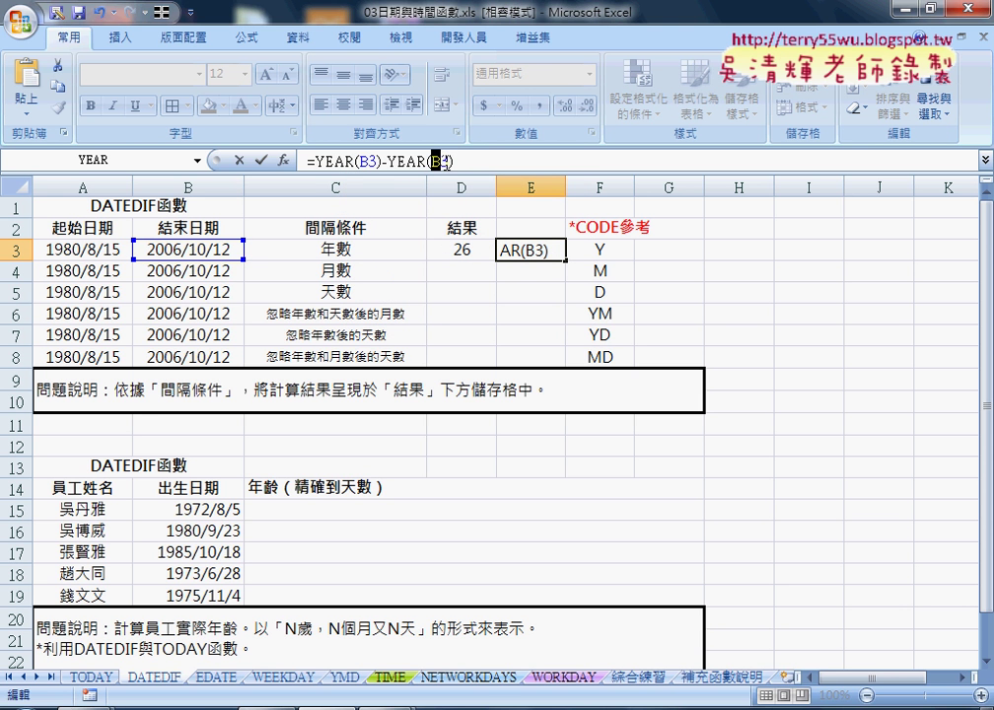
{"action": "left_click", "coordinate": [96, 251]}
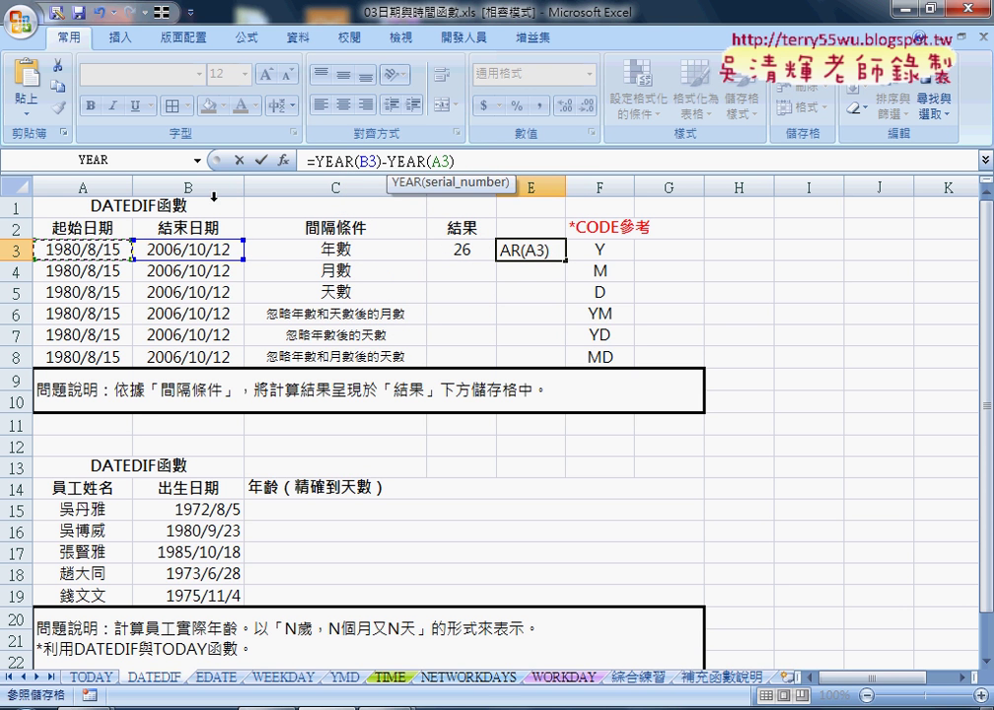
{"action": "left_click", "coordinate": [263, 160]}
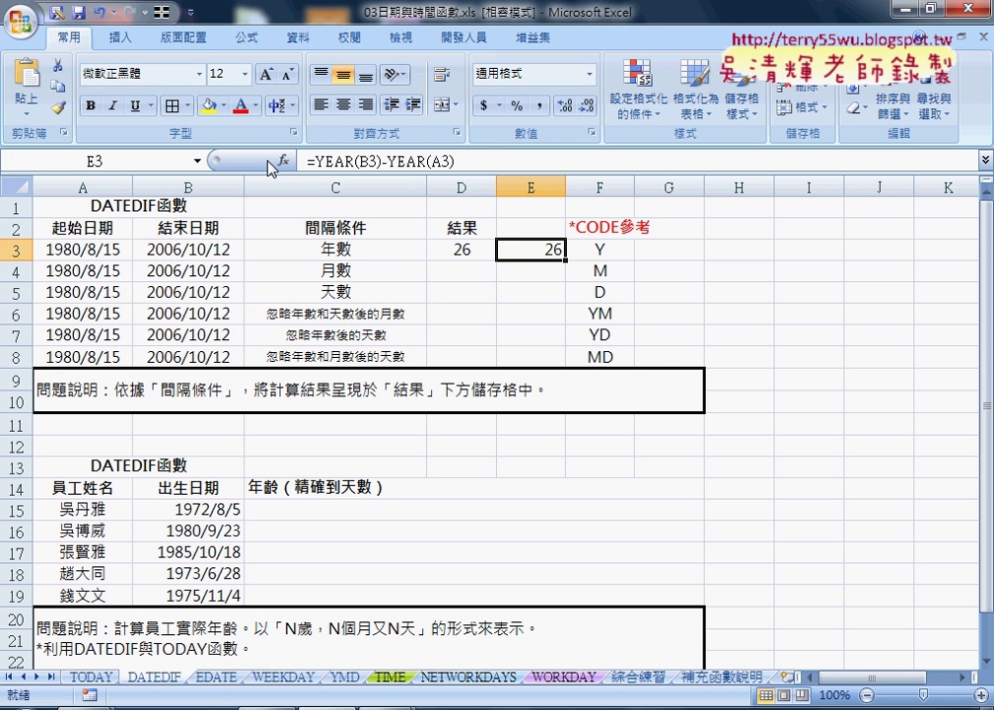
{"action": "left_click", "coordinate": [456, 250]}
{"action": "left_click", "coordinate": [512, 249]}
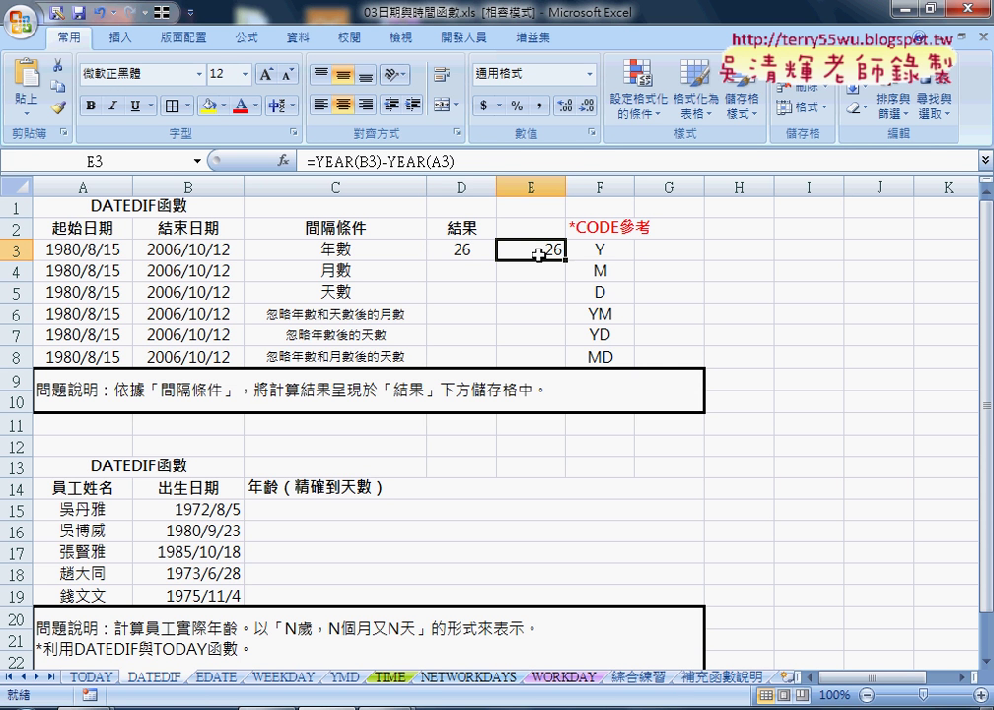
Change B3's end date from 2006/10/12 to 2006/8/12, dropping D3's DATEDIF result to 25
{"action": "left_click", "coordinate": [473, 251]}
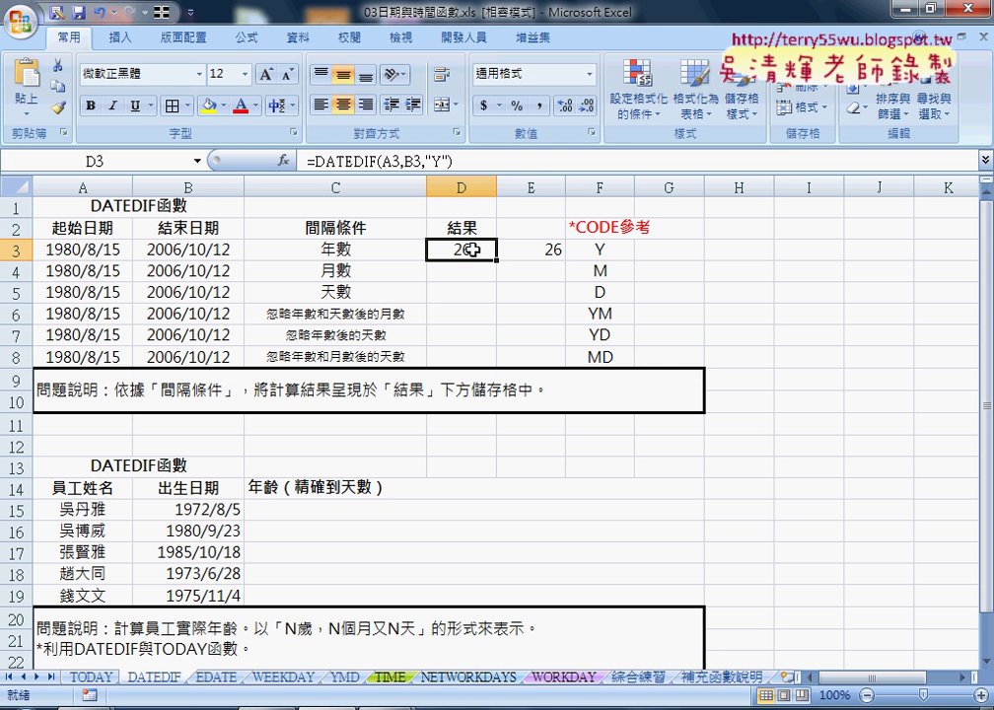
{"action": "left_click", "coordinate": [162, 252]}
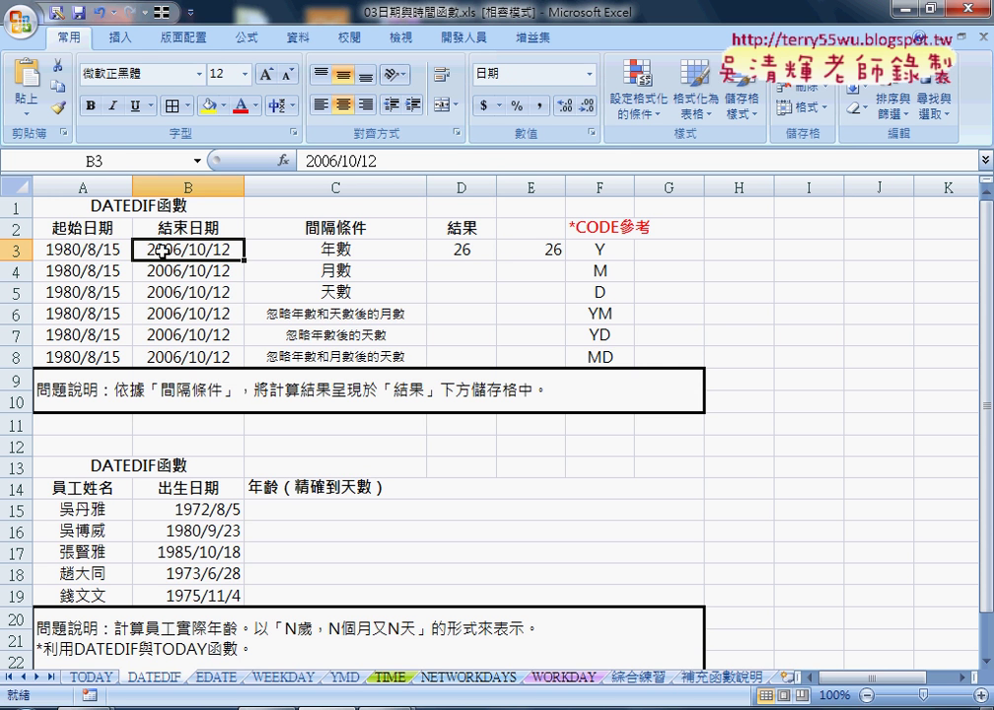
{"action": "left_click", "coordinate": [70, 251]}
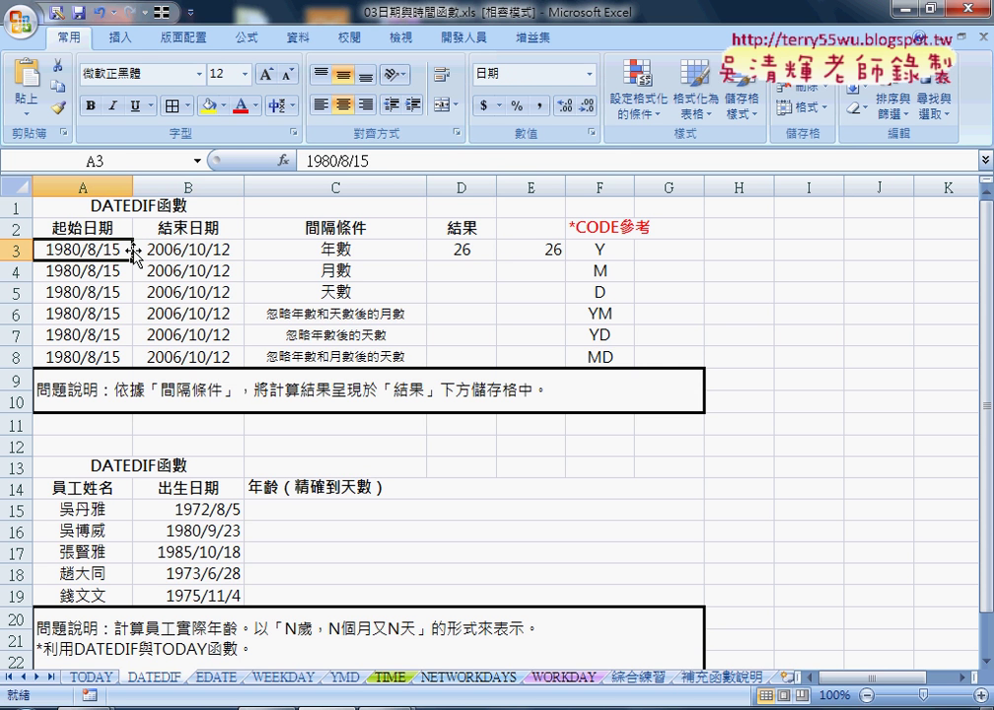
{"action": "left_click", "coordinate": [217, 253]}
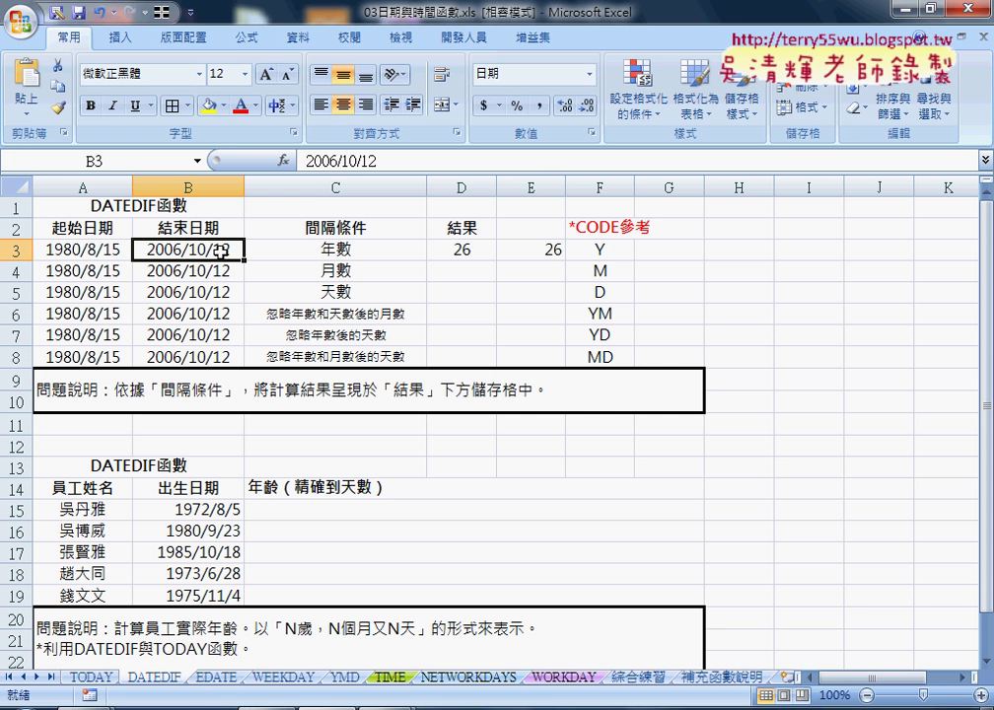
{"action": "double_click", "coordinate": [194, 250]}
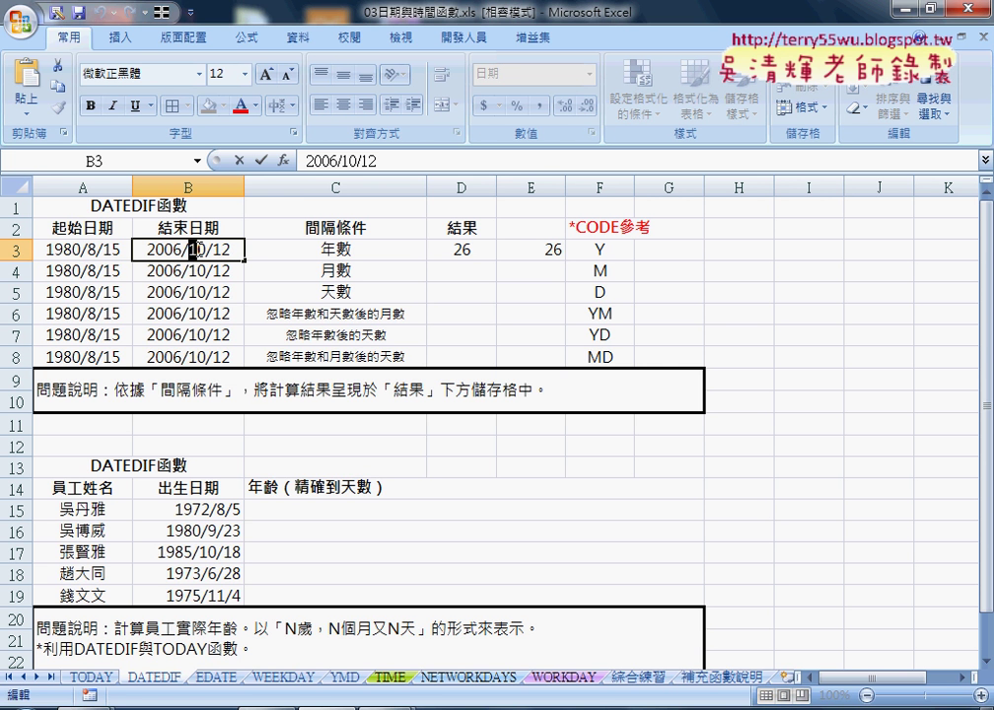
{"action": "double_click", "coordinate": [194, 250]}
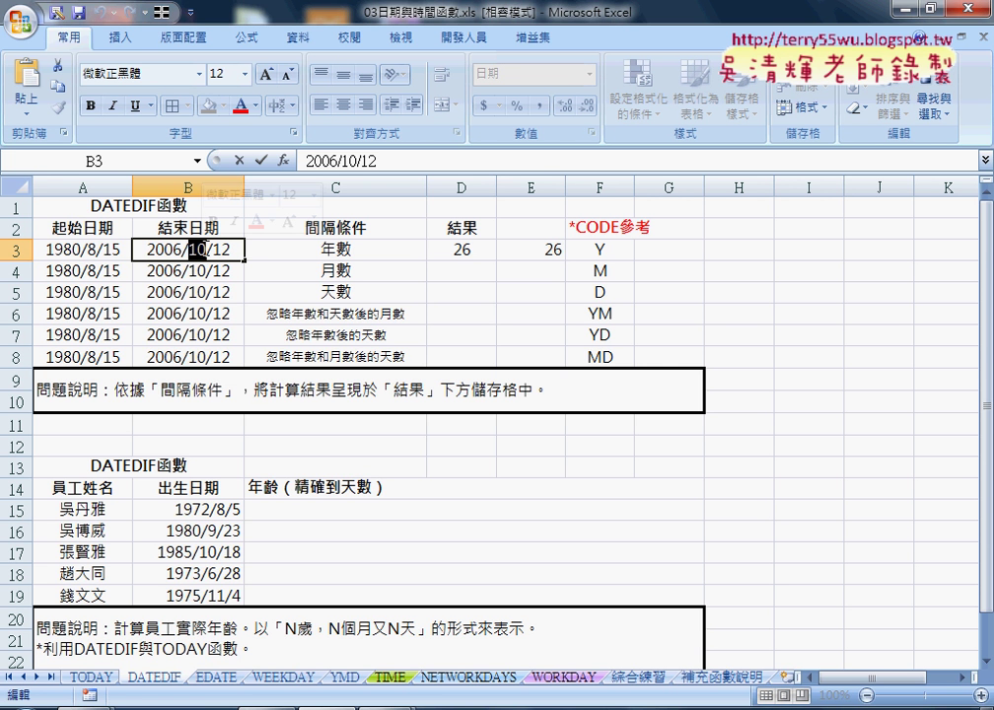
{"action": "type", "text": "8"}
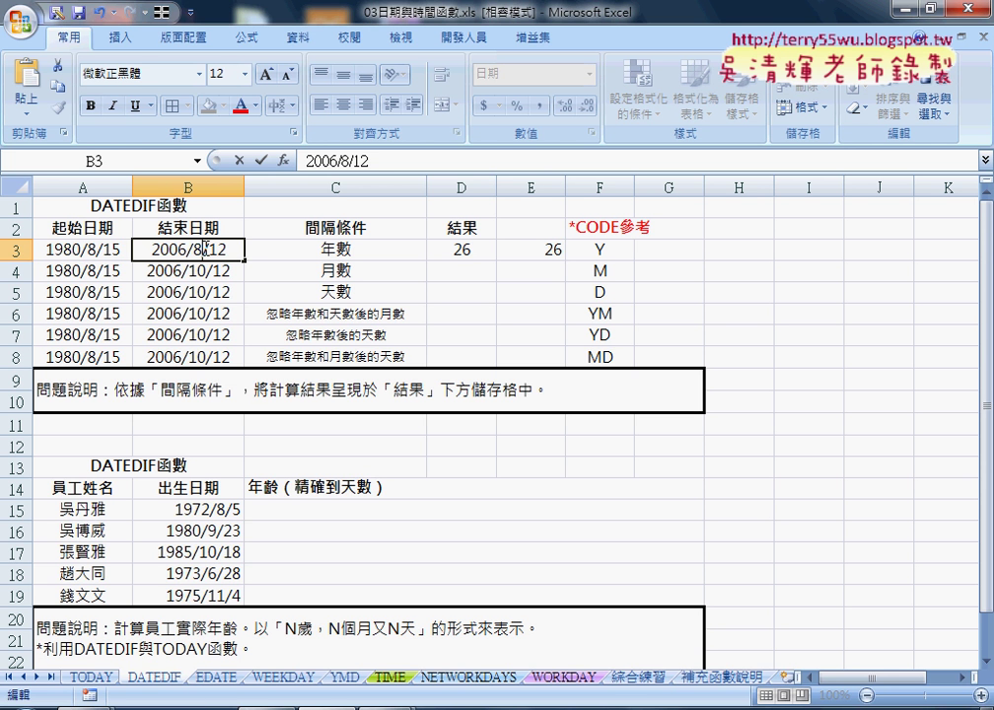
{"action": "key", "text": "Return"}
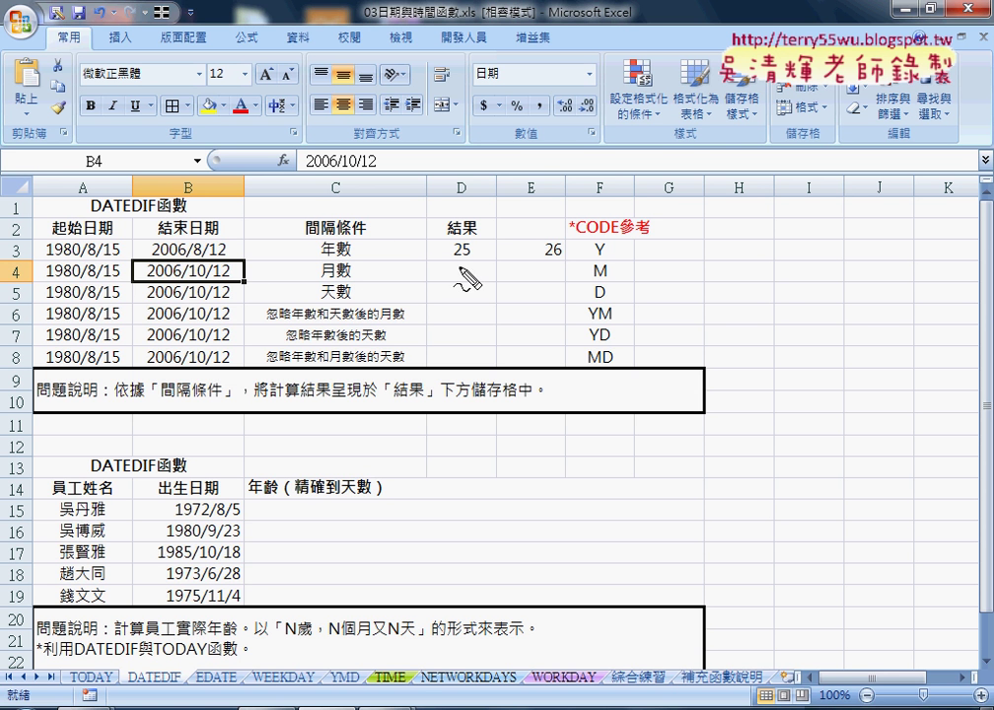
{"action": "left_click_drag", "start_coordinate": [465, 239], "coordinate": [473, 271]}
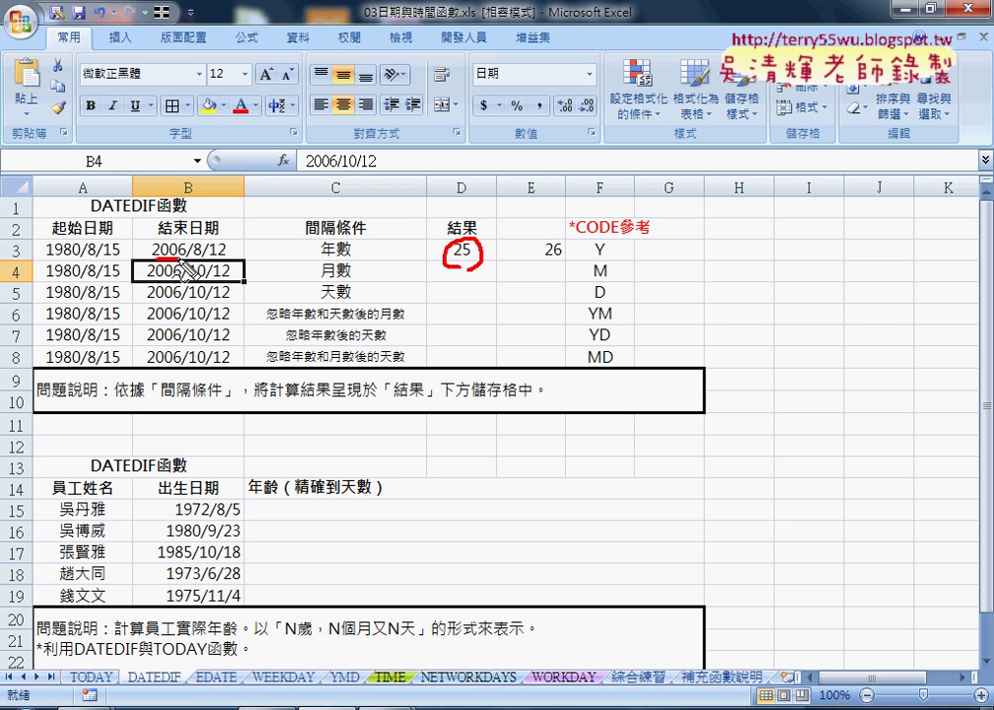
{"action": "left_click_drag", "start_coordinate": [155, 260], "coordinate": [179, 259]}
{"action": "left_click_drag", "start_coordinate": [87, 260], "coordinate": [97, 259]}
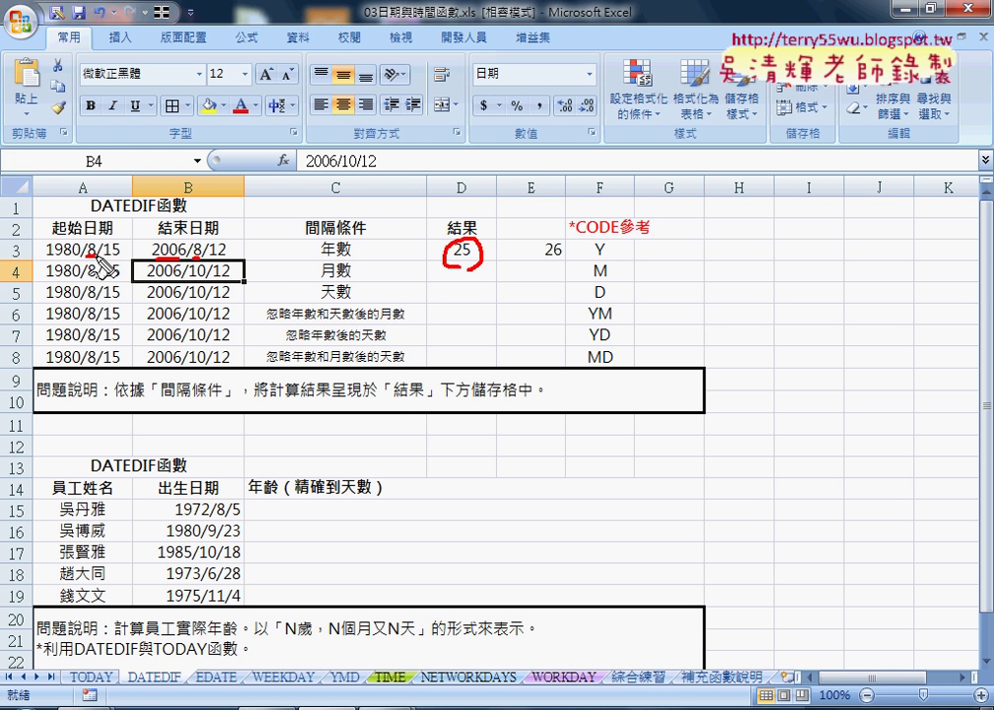
{"action": "left_click_drag", "start_coordinate": [193, 259], "coordinate": [203, 260]}
{"action": "left_click_drag", "start_coordinate": [102, 262], "coordinate": [121, 262]}
{"action": "left_click_drag", "start_coordinate": [209, 262], "coordinate": [227, 262]}
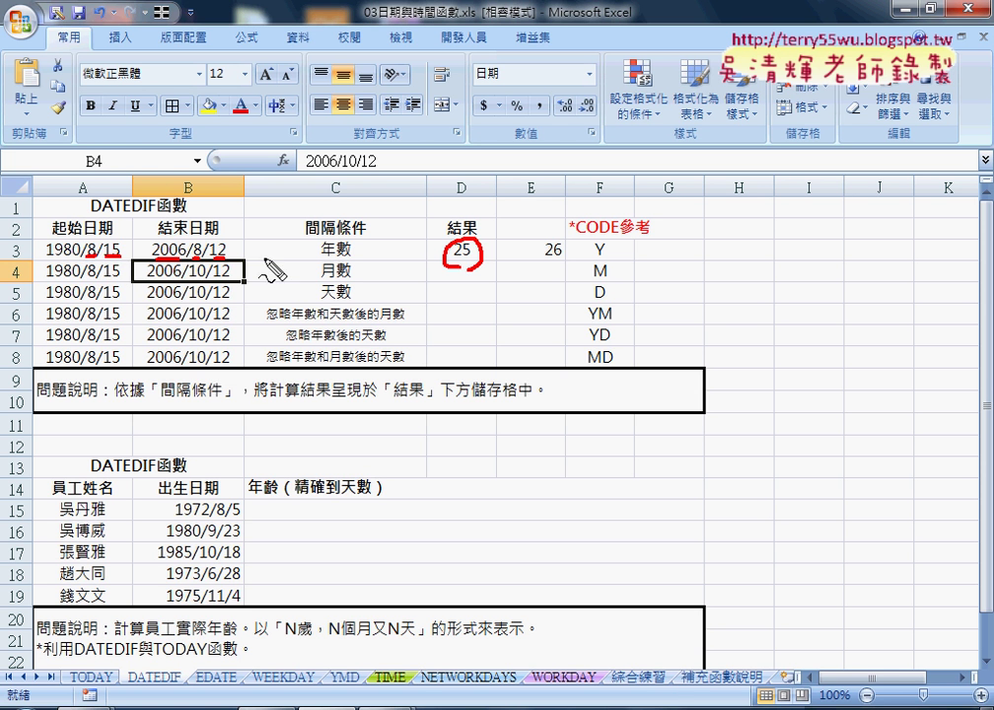
{"action": "left_click_drag", "start_coordinate": [449, 259], "coordinate": [480, 265]}
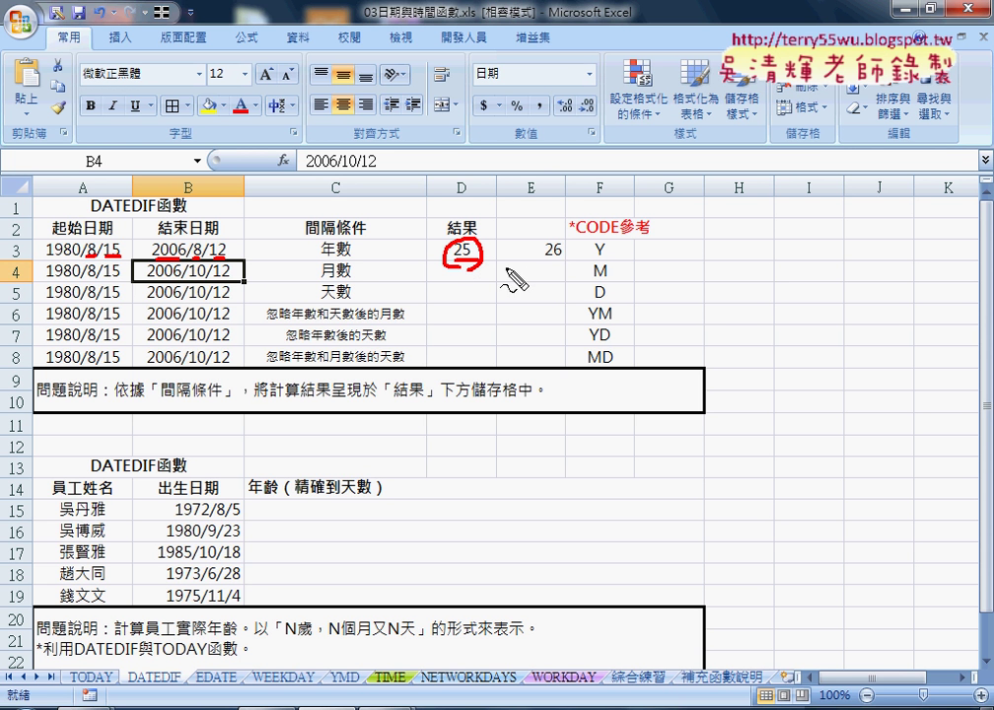
{"action": "left_click_drag", "start_coordinate": [543, 260], "coordinate": [564, 260]}
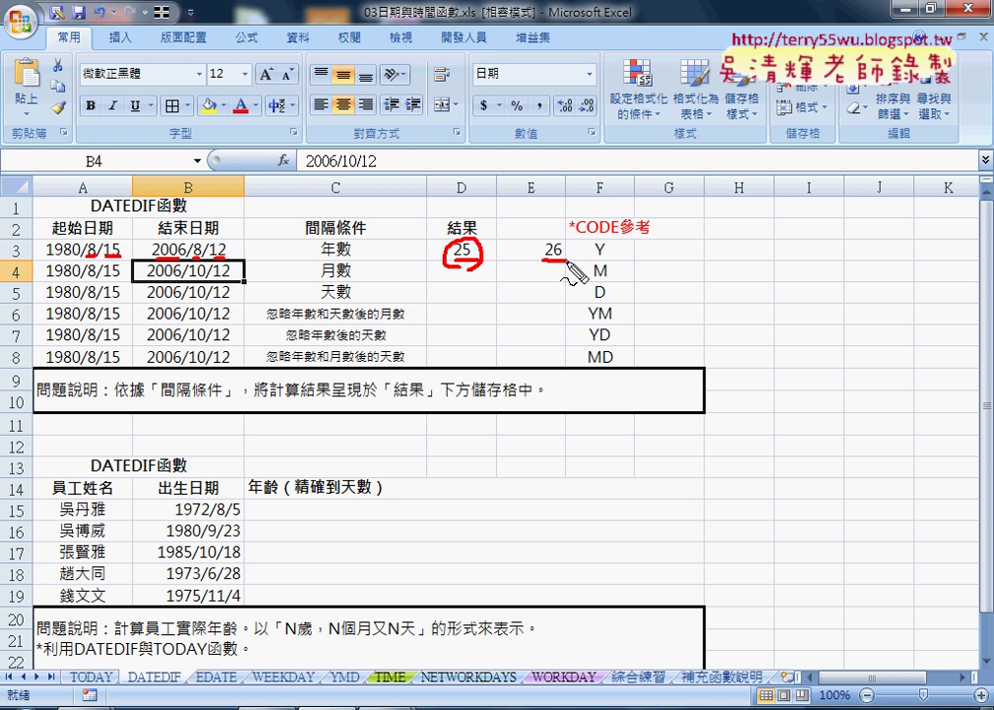
{"action": "key", "text": "Escape"}
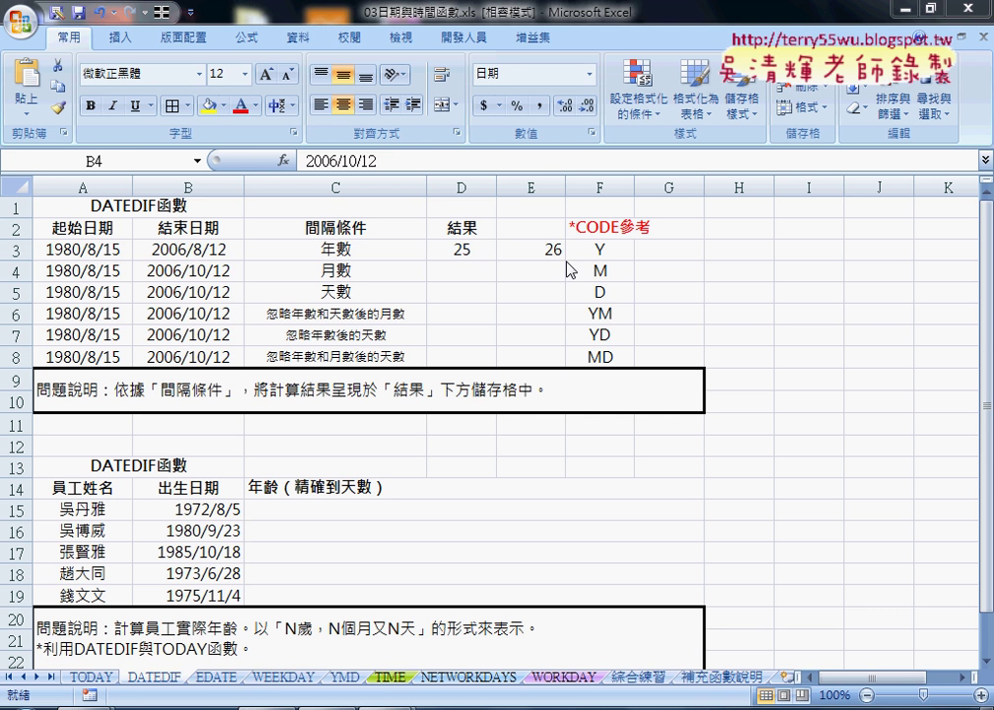
Fill D3's formula into D4 and change its code to "M", giving 313 months
{"action": "left_click", "coordinate": [473, 270]}
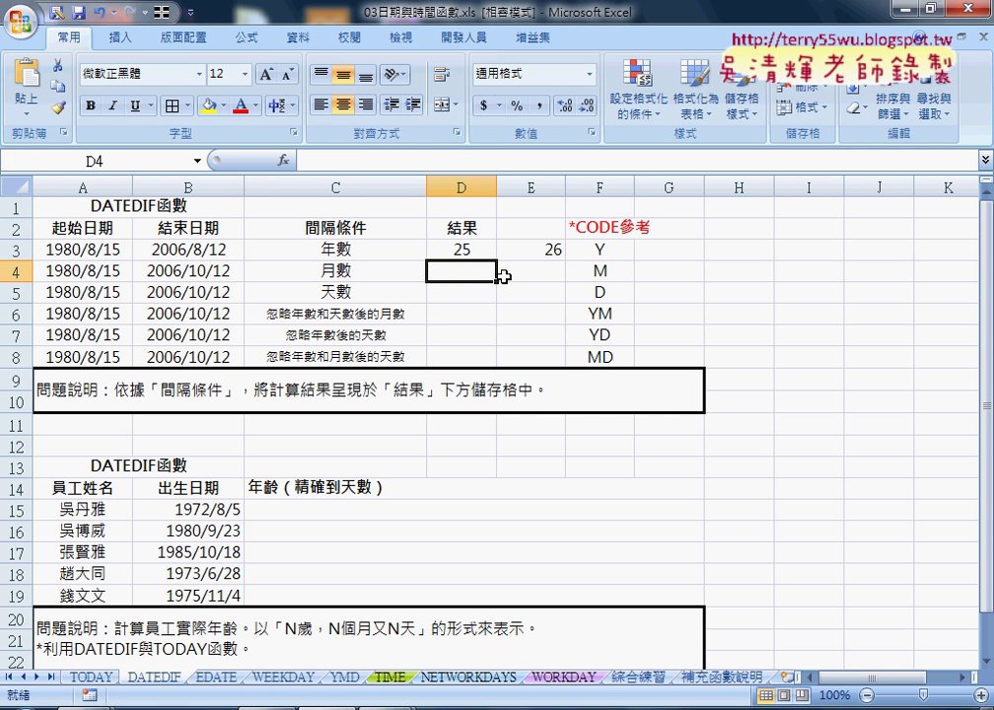
{"action": "left_click", "coordinate": [462, 250]}
{"action": "left_click_drag", "start_coordinate": [496, 261], "coordinate": [495, 281]}
{"action": "left_click", "coordinate": [476, 270]}
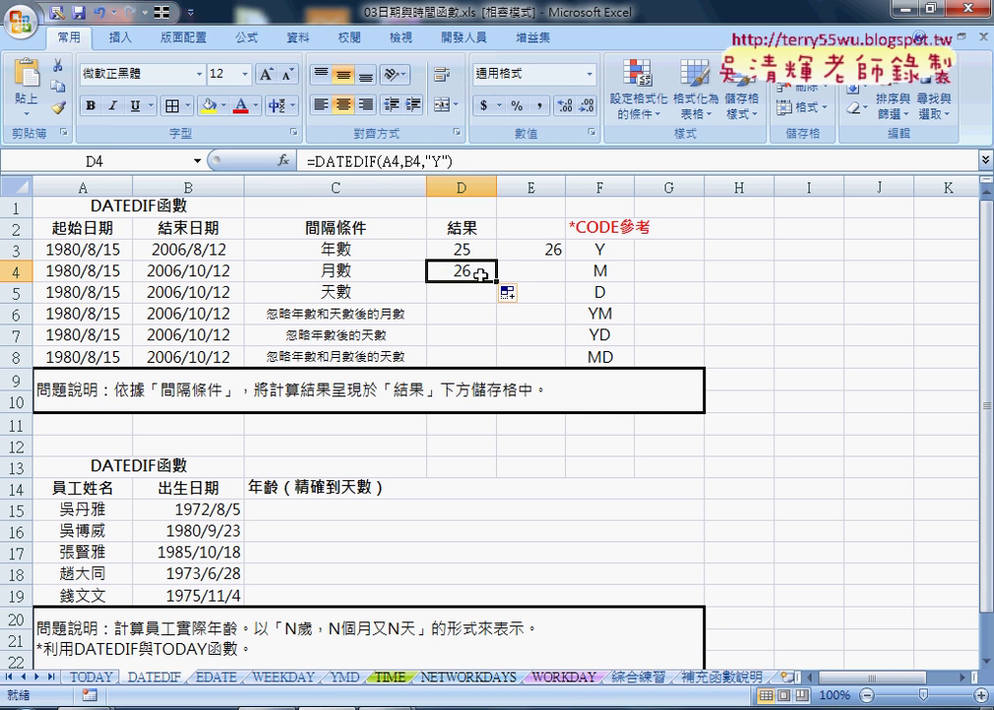
{"action": "double_click", "coordinate": [432, 159]}
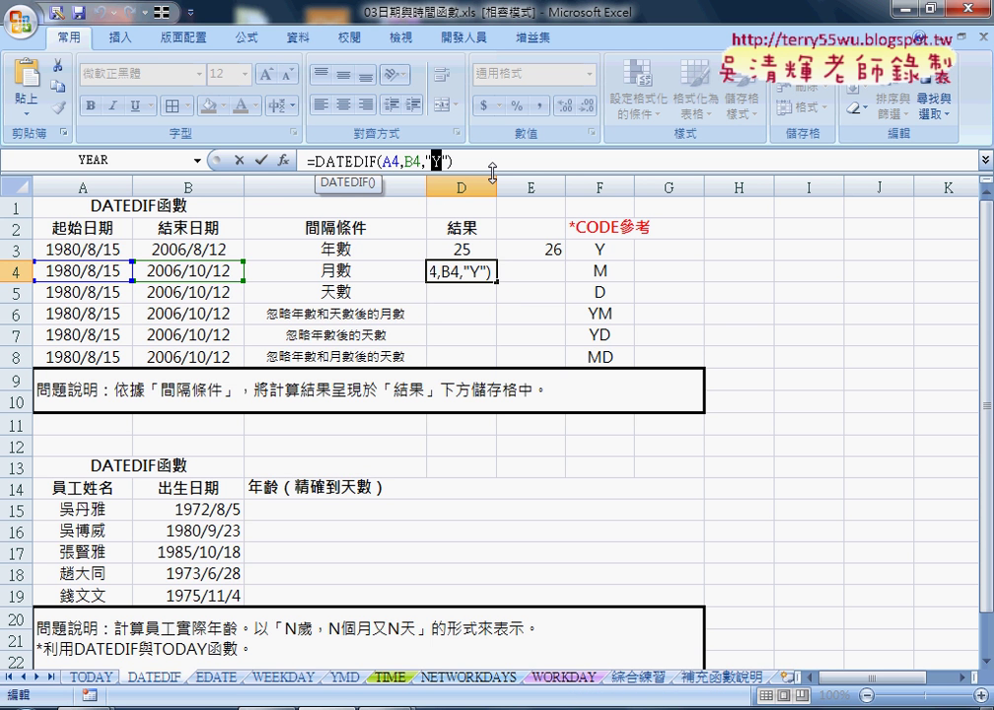
{"action": "type", "text": "M"}
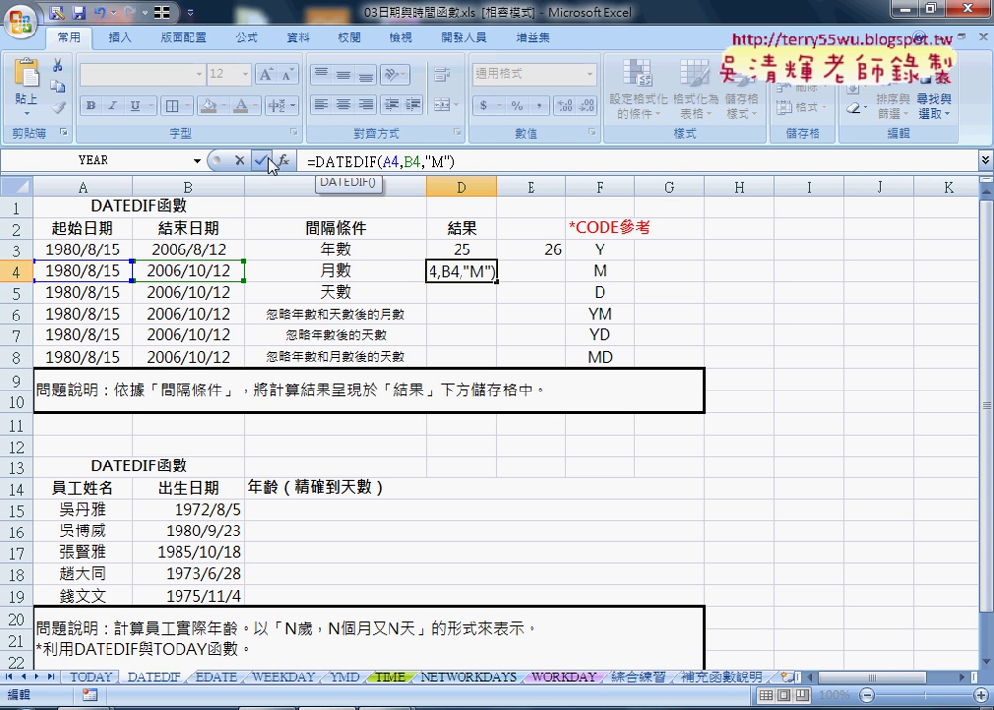
{"action": "left_click", "coordinate": [261, 160]}
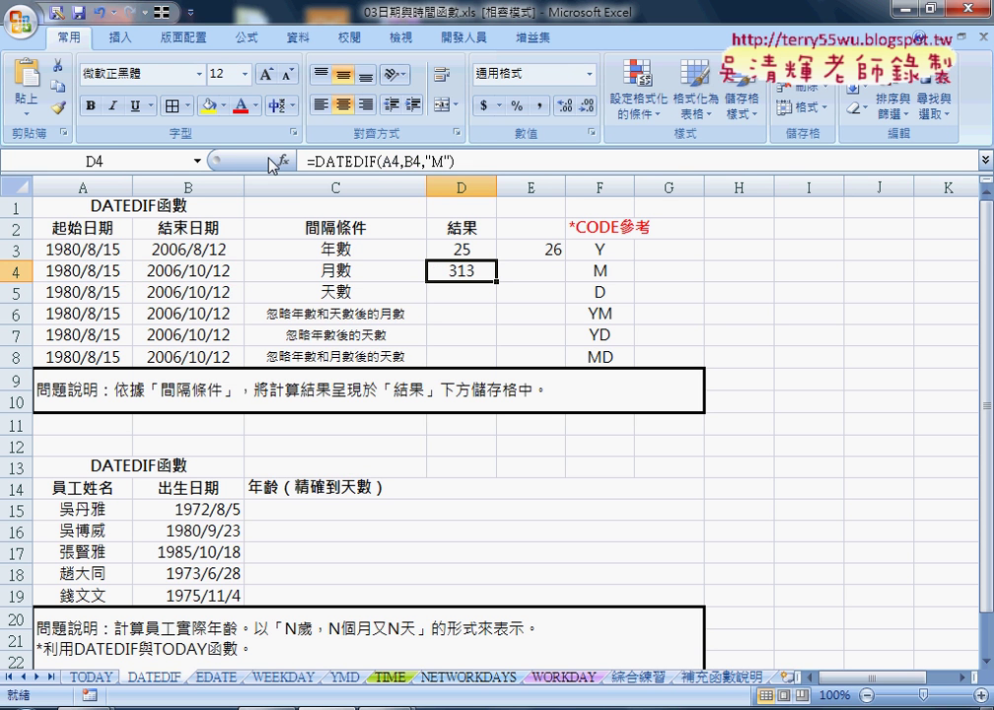
{"action": "left_click", "coordinate": [536, 275]}
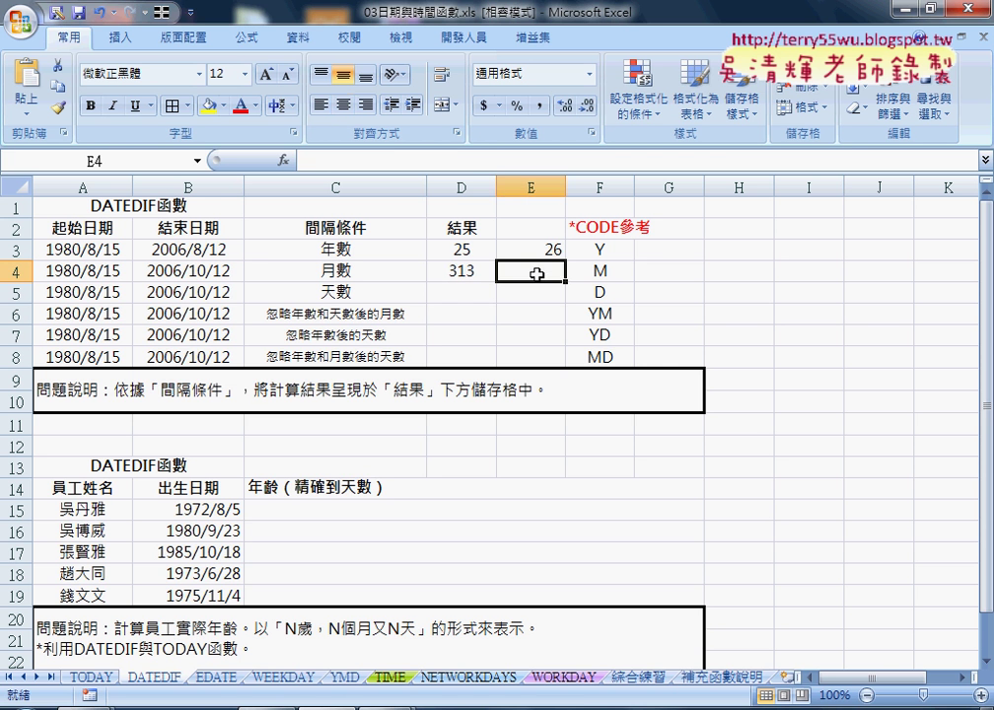
{"action": "left_click", "coordinate": [476, 272]}
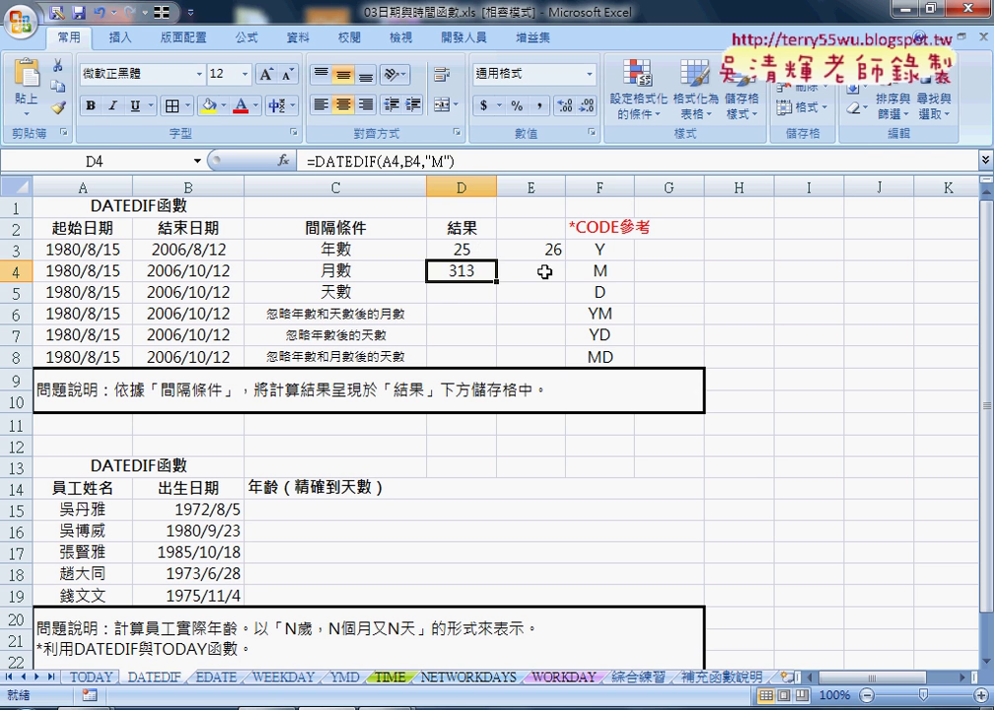
Compare the YEAR formula in E3, the months formula in D4, and dates A4:B4
{"action": "left_click", "coordinate": [544, 272]}
{"action": "left_click", "coordinate": [550, 251]}
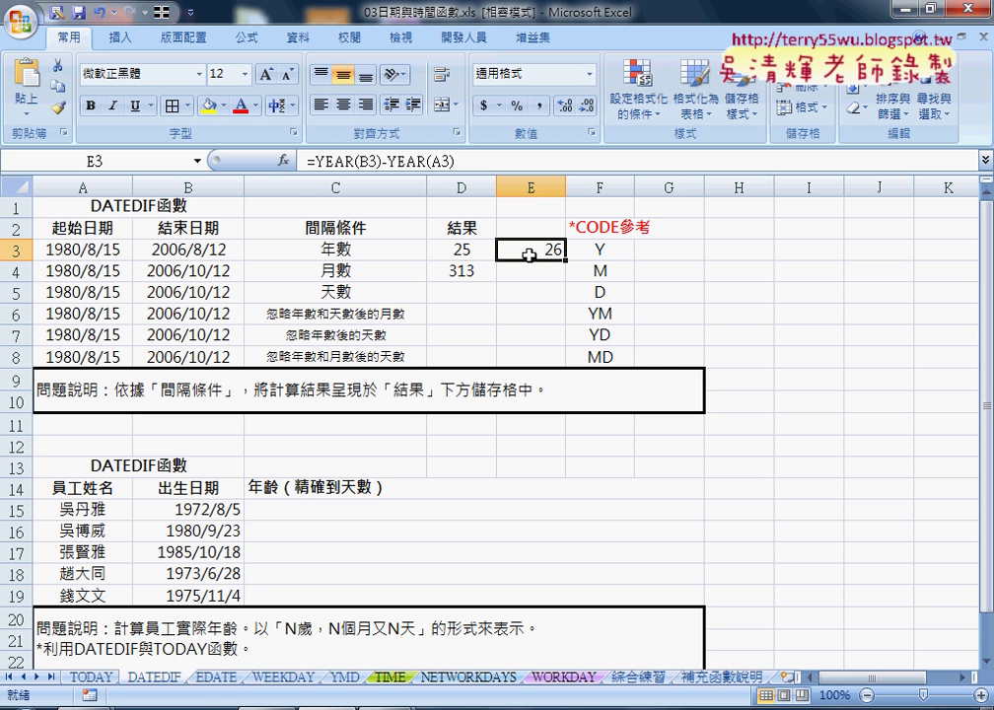
{"action": "left_click", "coordinate": [456, 271]}
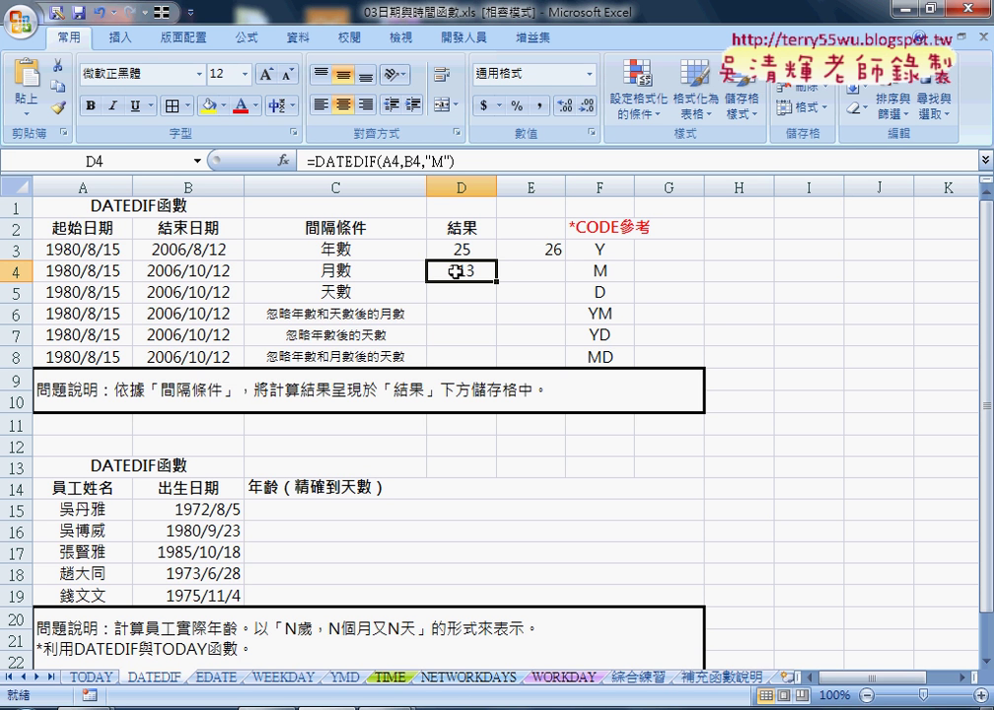
{"action": "left_click", "coordinate": [162, 272]}
{"action": "left_click", "coordinate": [102, 282]}
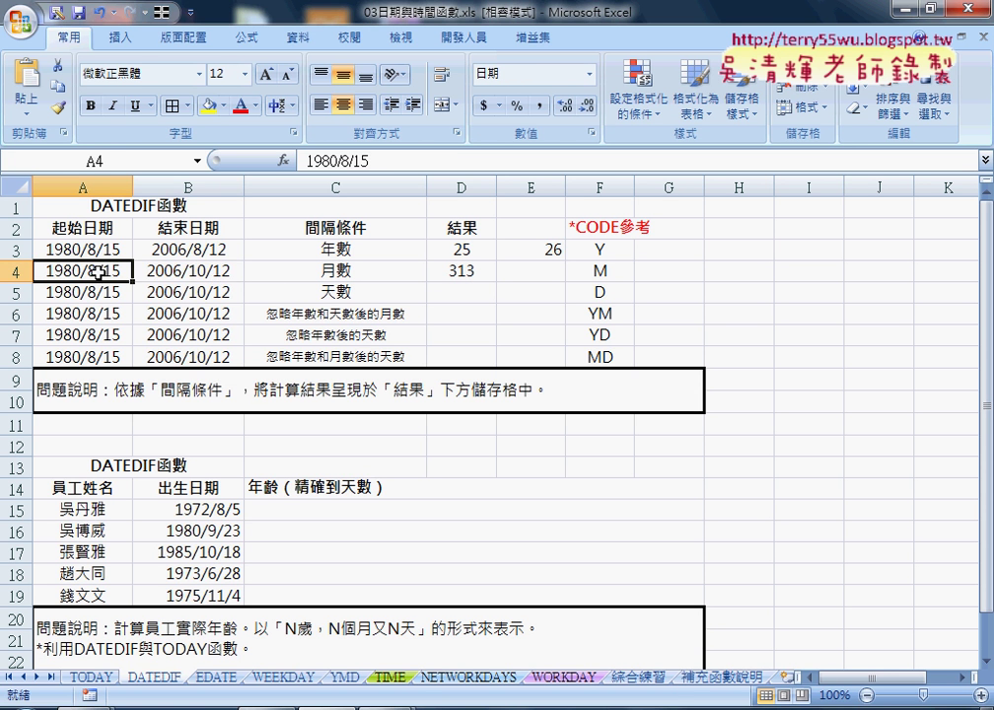
{"action": "left_click", "coordinate": [212, 274]}
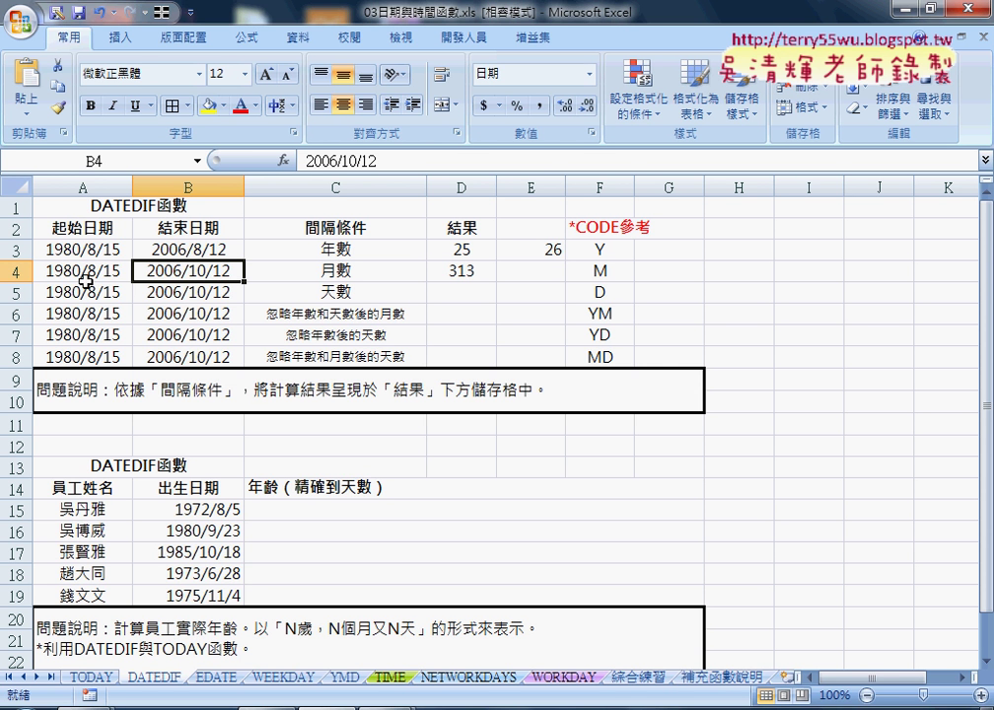
Change B4's end date to 2006/10/15 so D4 shows 314 months
{"action": "double_click", "coordinate": [187, 273]}
{"action": "left_click_drag", "start_coordinate": [226, 271], "coordinate": [238, 269]}
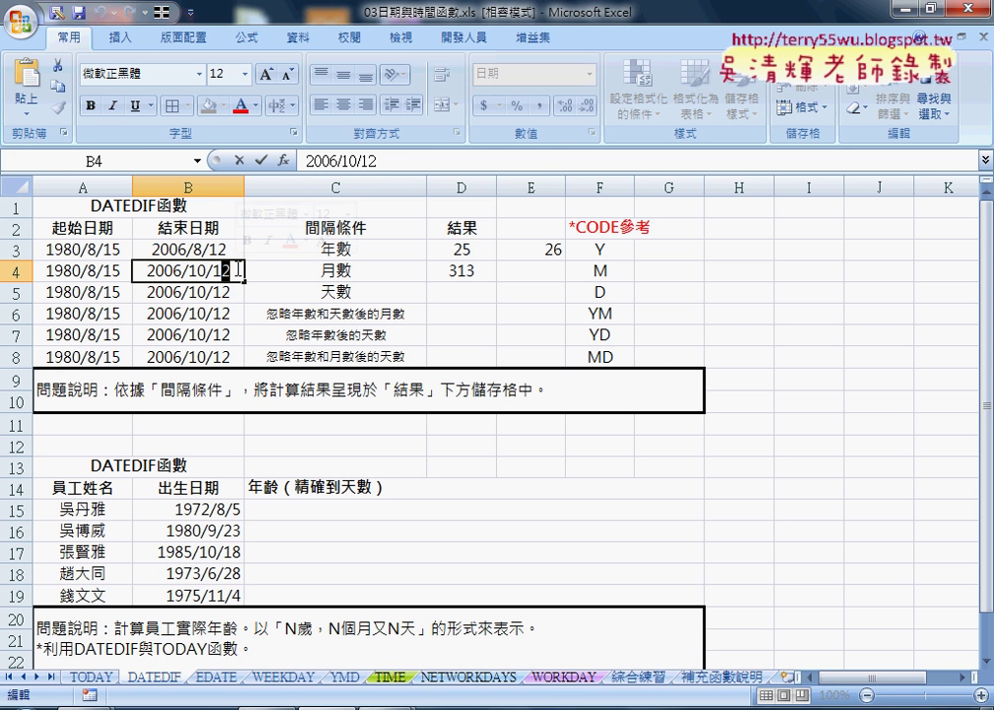
{"action": "type", "text": "5"}
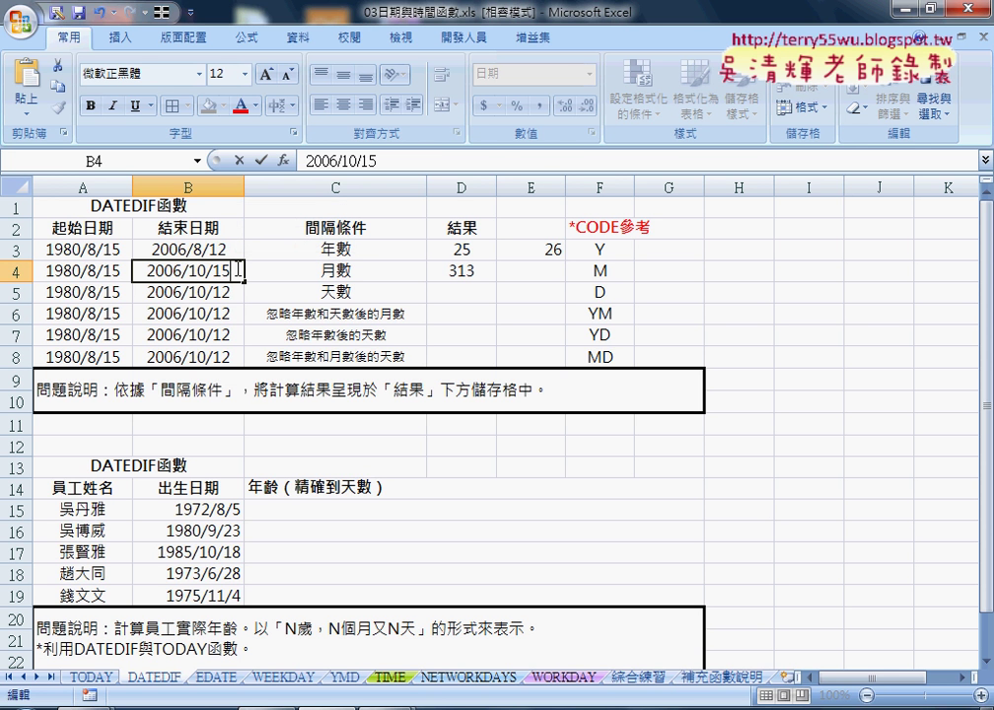
{"action": "key", "text": "Return"}
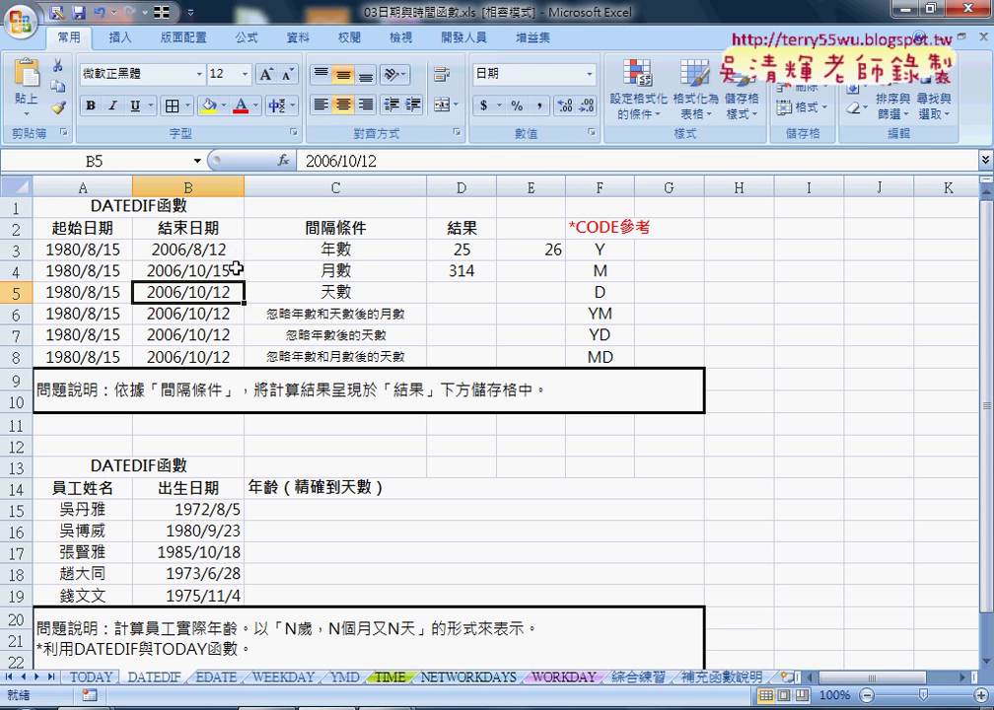
{"action": "left_click", "coordinate": [462, 269]}
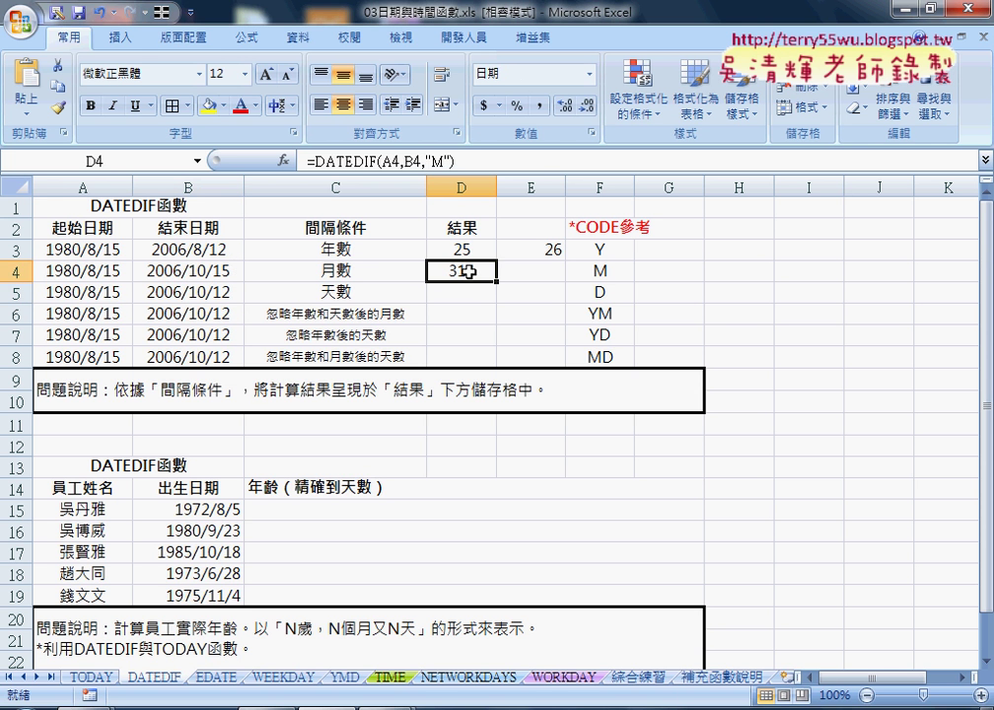
{"action": "left_click", "coordinate": [469, 292]}
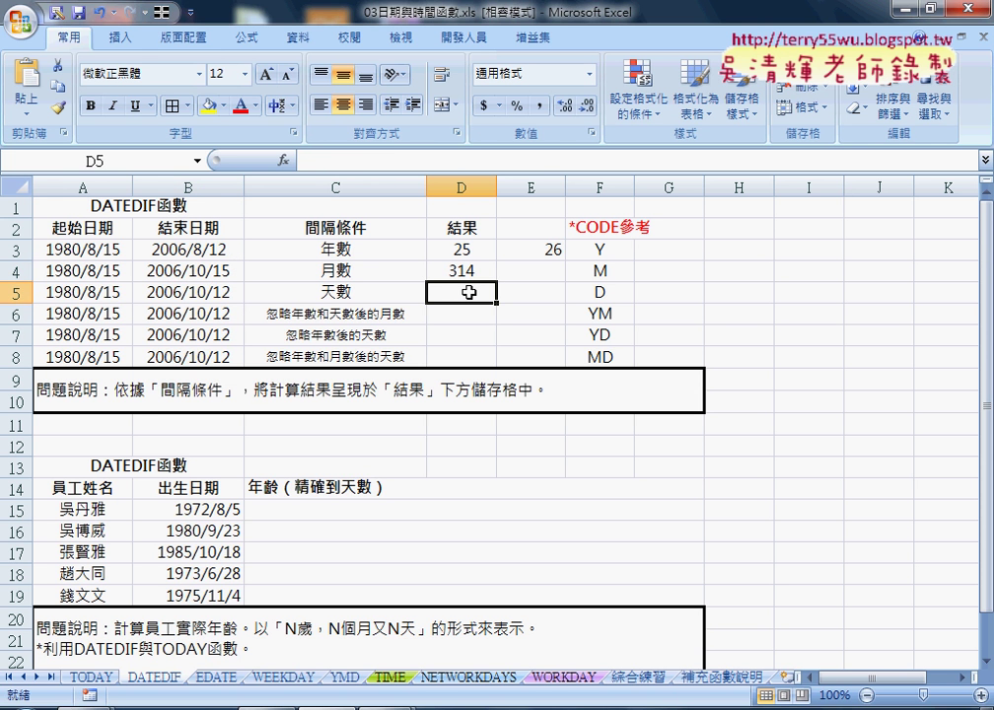
Fill D4's formula down to D5, undoing an accidental code change in D4
{"action": "left_click", "coordinate": [466, 271]}
{"action": "left_click_drag", "start_coordinate": [497, 296], "coordinate": [497, 296]}
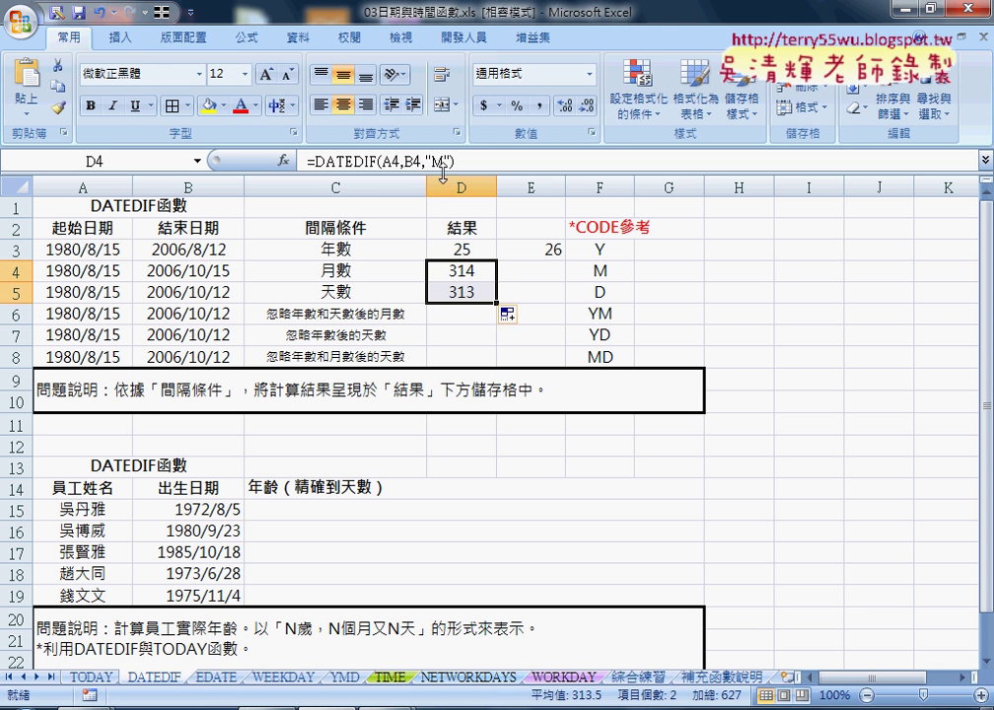
{"action": "double_click", "coordinate": [437, 160]}
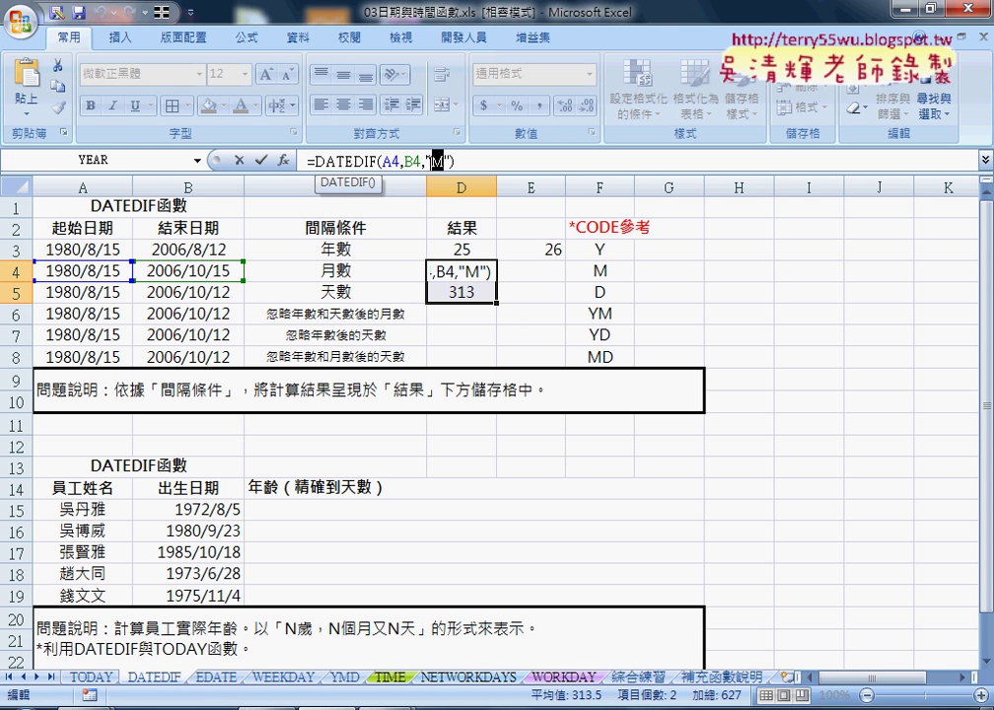
{"action": "type", "text": "D"}
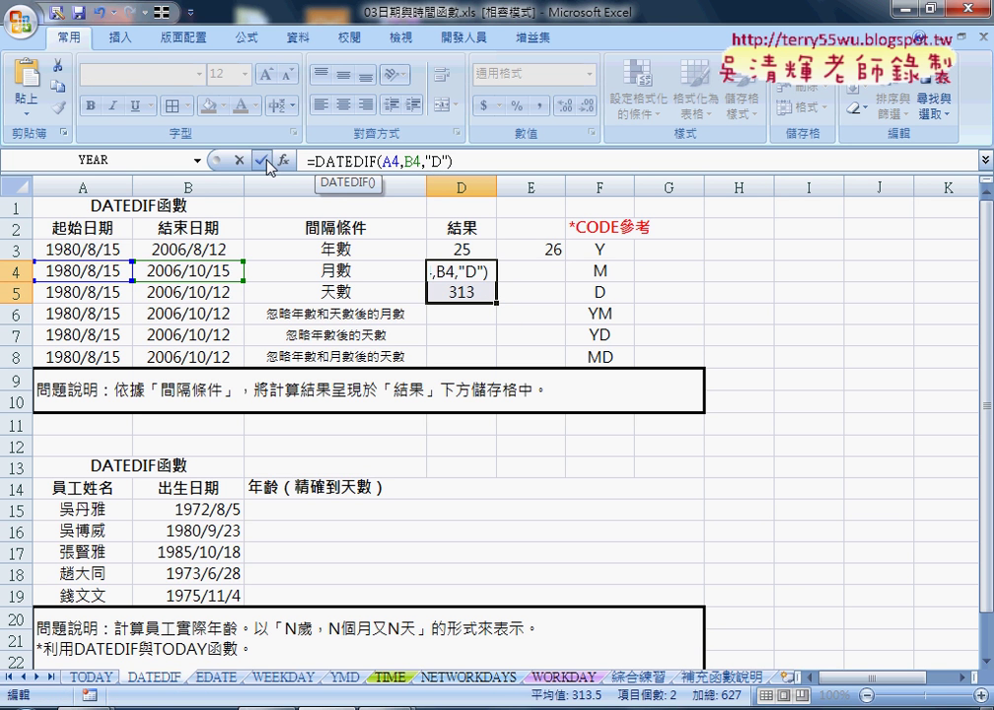
{"action": "key", "text": "Return"}
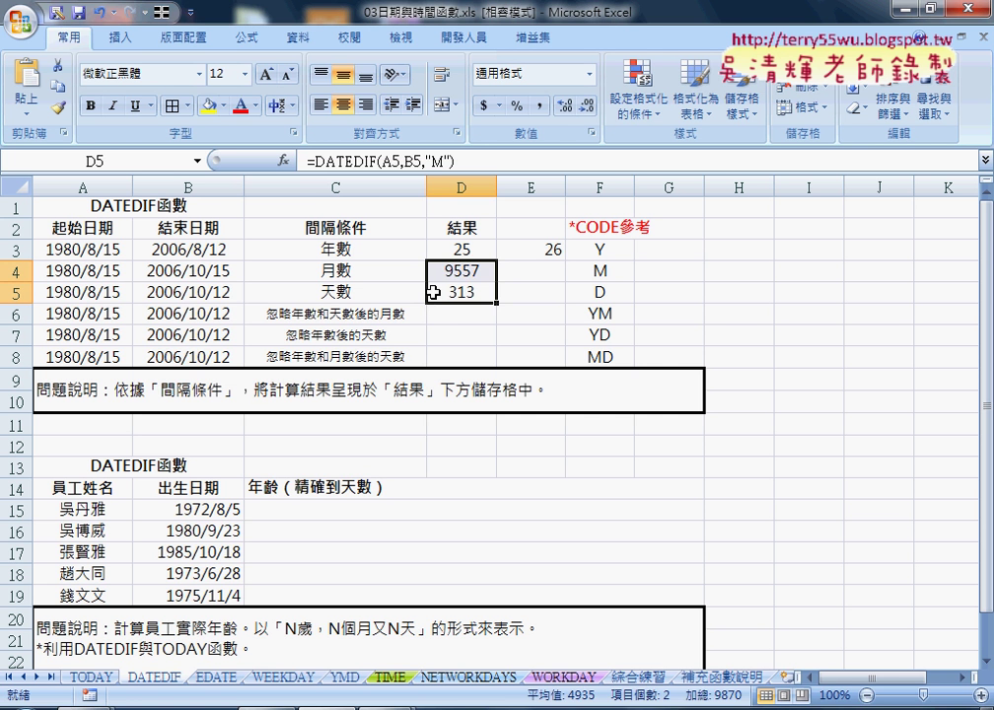
{"action": "key", "text": "ctrl+z"}
Change D5's interval code to "D", returning 9554 days
{"action": "left_click", "coordinate": [478, 291]}
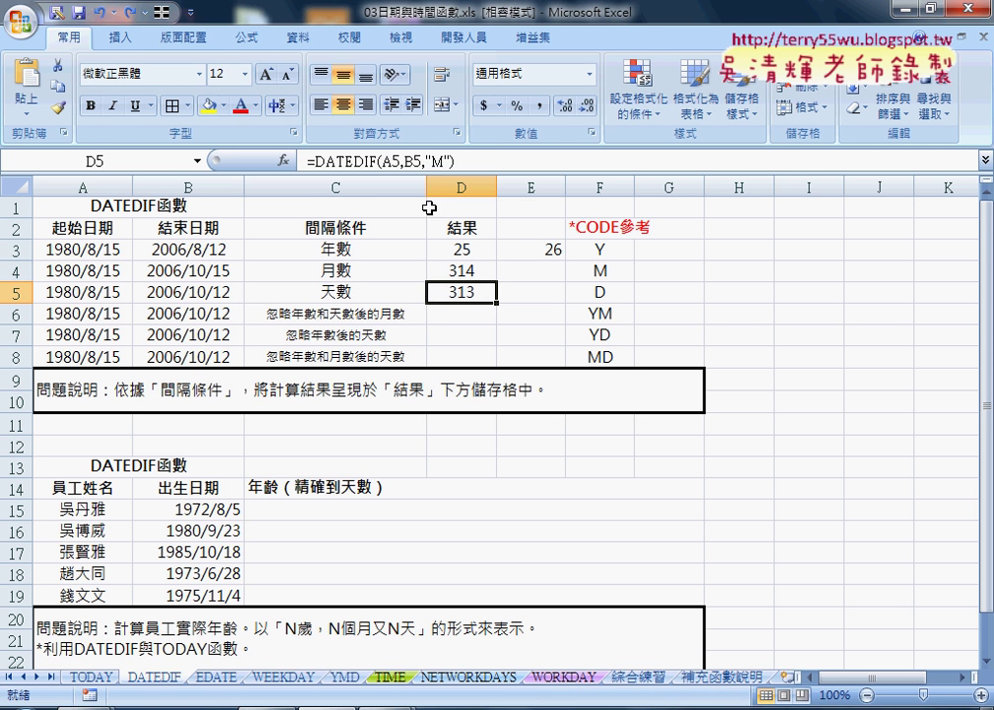
{"action": "double_click", "coordinate": [438, 160]}
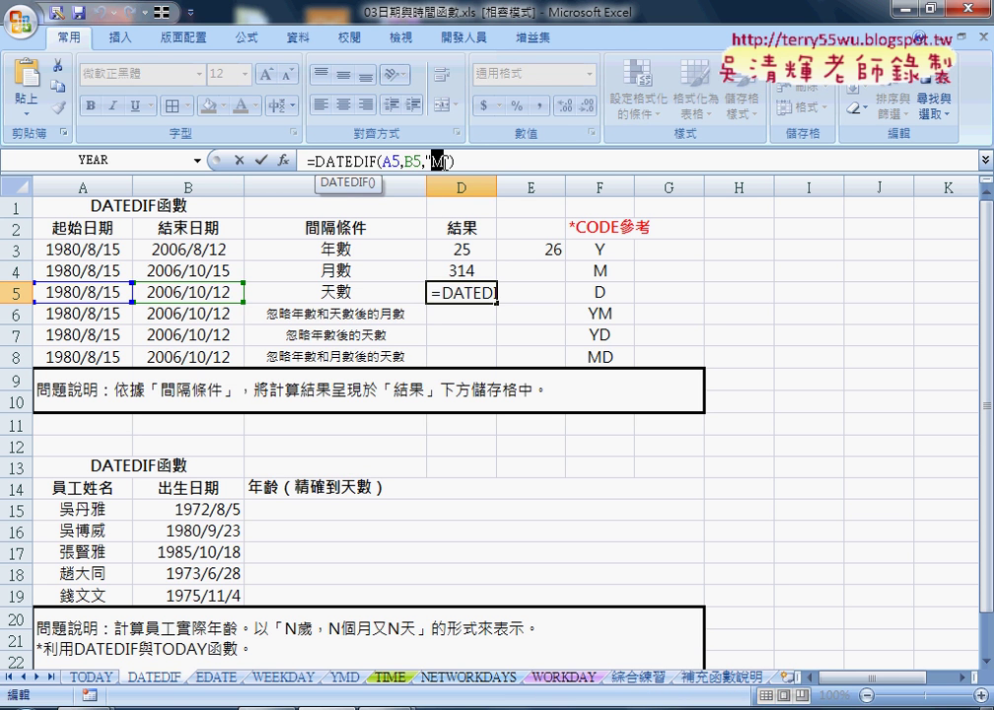
{"action": "type", "text": "D"}
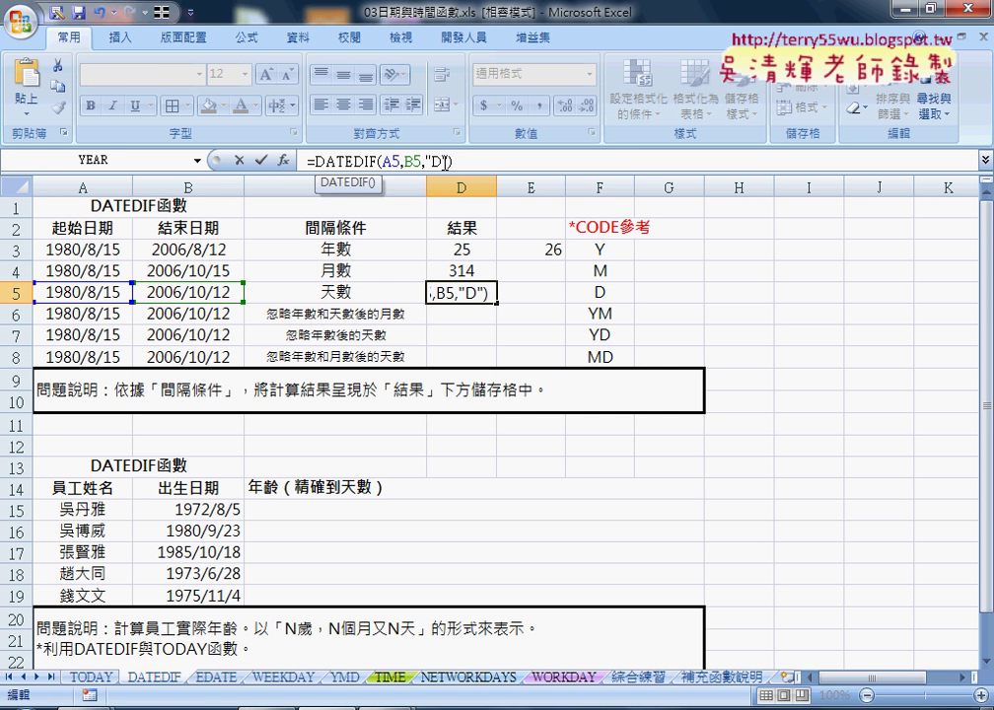
{"action": "left_click", "coordinate": [262, 161]}
{"action": "left_click", "coordinate": [530, 294]}
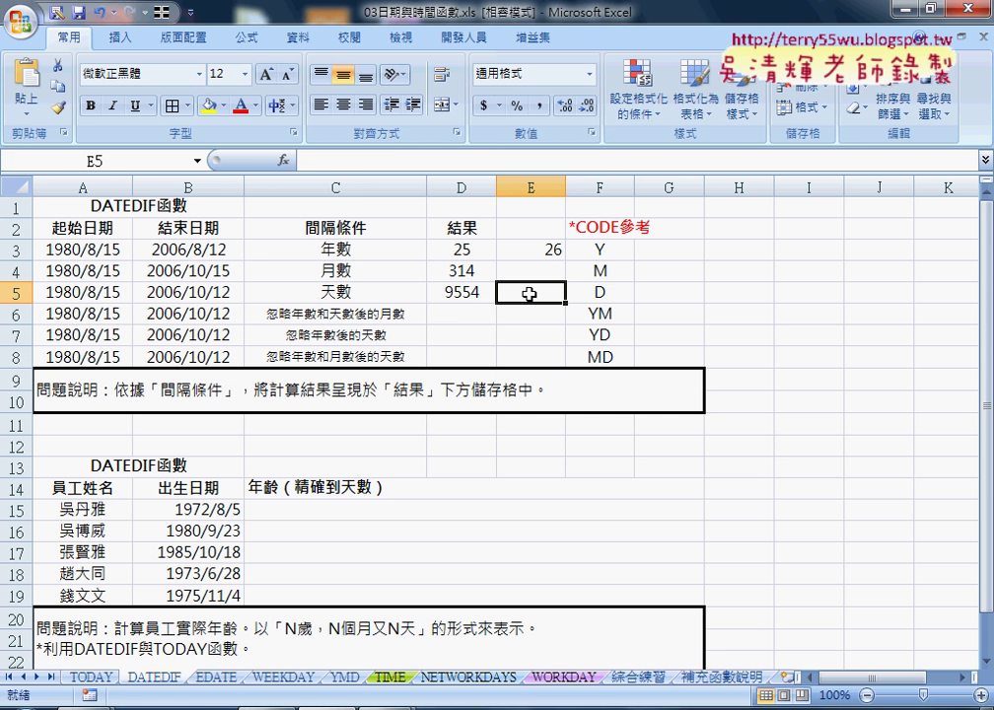
Enter =B5-A5 in E5 to get 9554 days and compare it with D5 and D3
{"action": "left_click", "coordinate": [465, 293]}
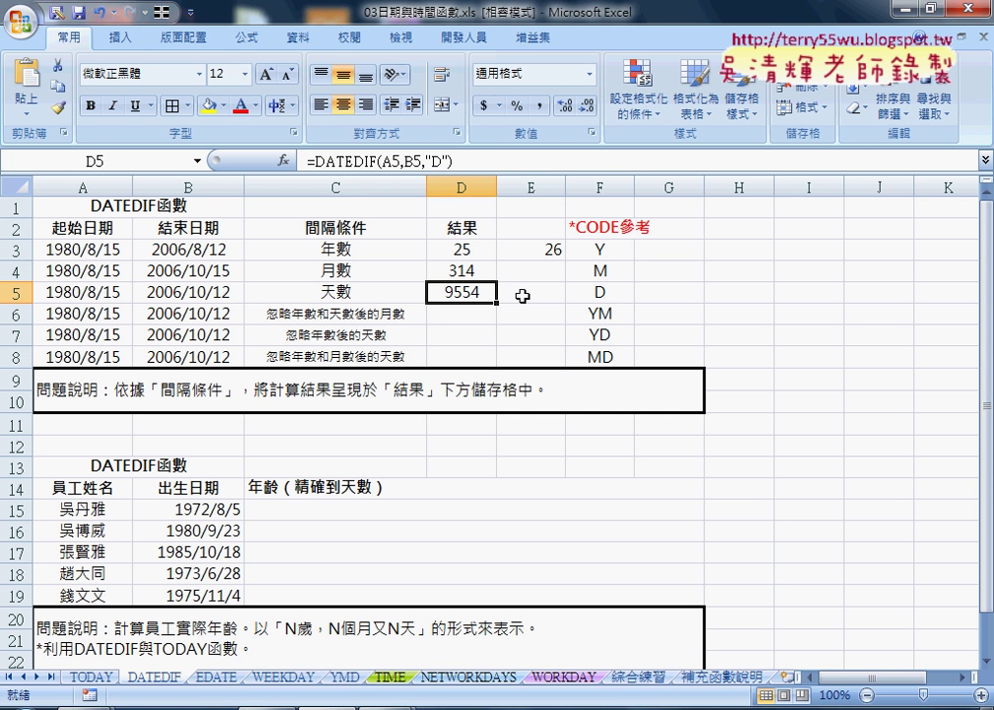
{"action": "left_click", "coordinate": [523, 296]}
{"action": "left_click", "coordinate": [347, 161]}
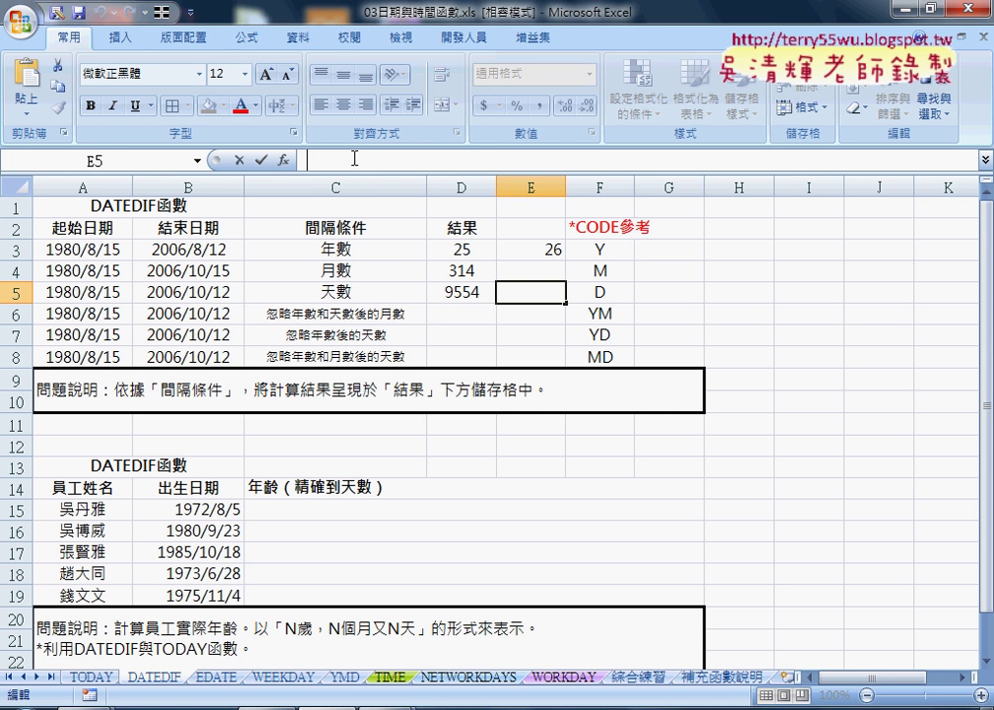
{"action": "type", "text": "="}
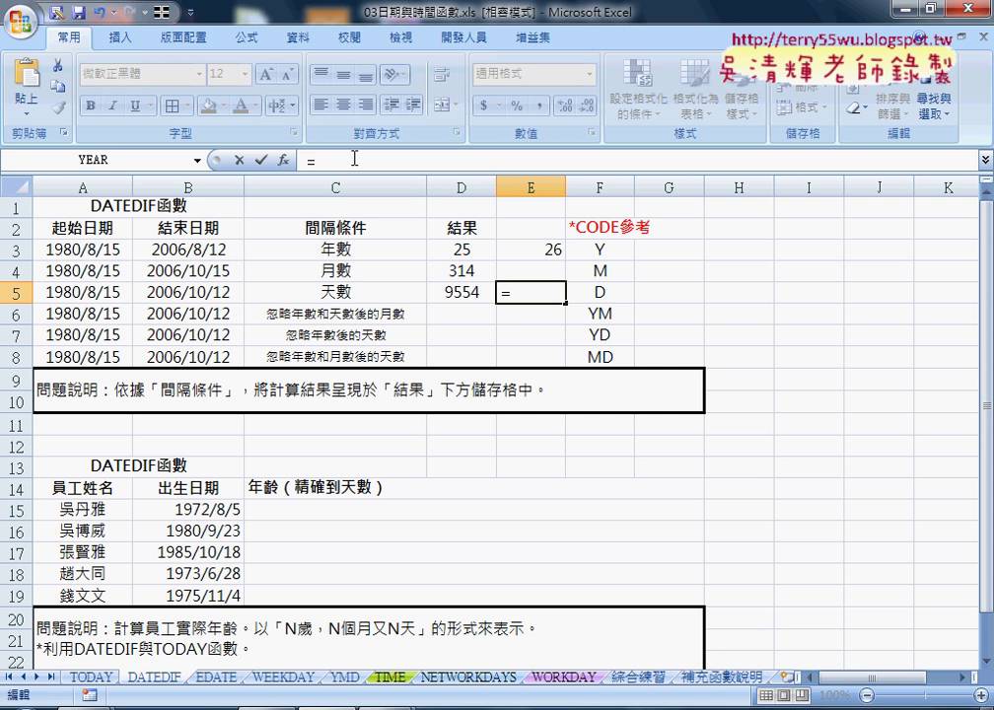
{"action": "left_click", "coordinate": [197, 293]}
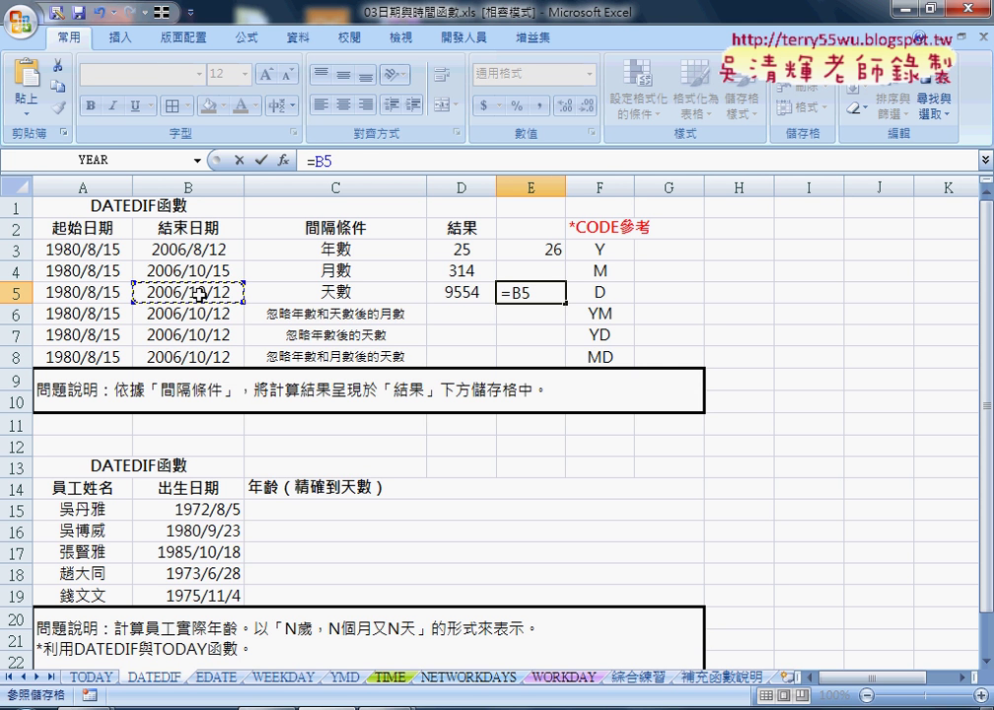
{"action": "type", "text": "-"}
{"action": "left_click", "coordinate": [93, 292]}
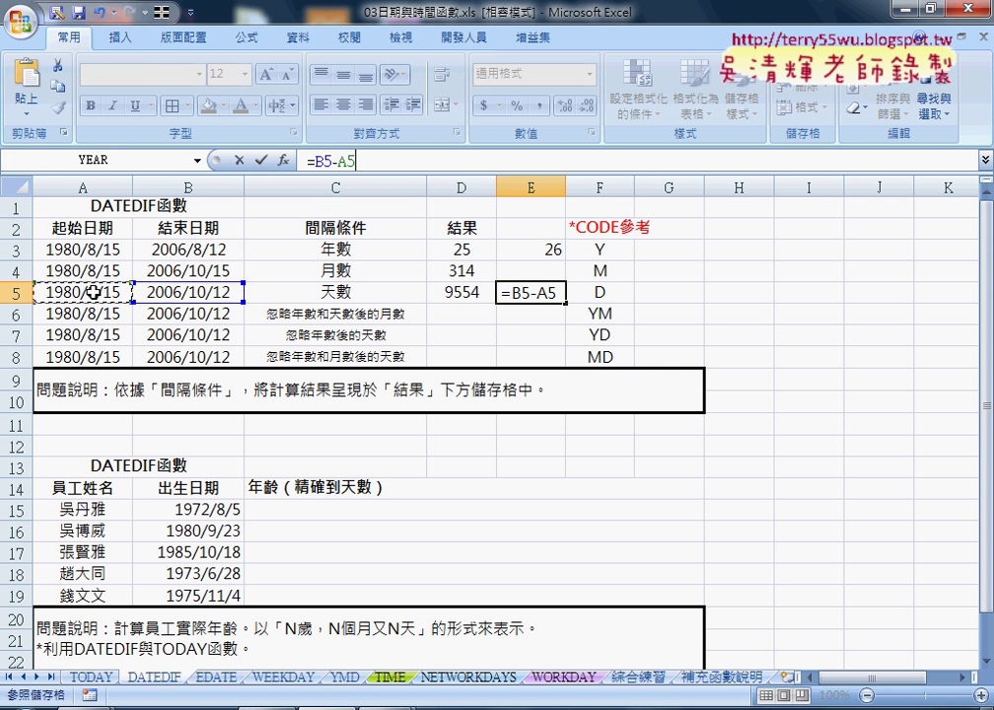
{"action": "left_click", "coordinate": [263, 160]}
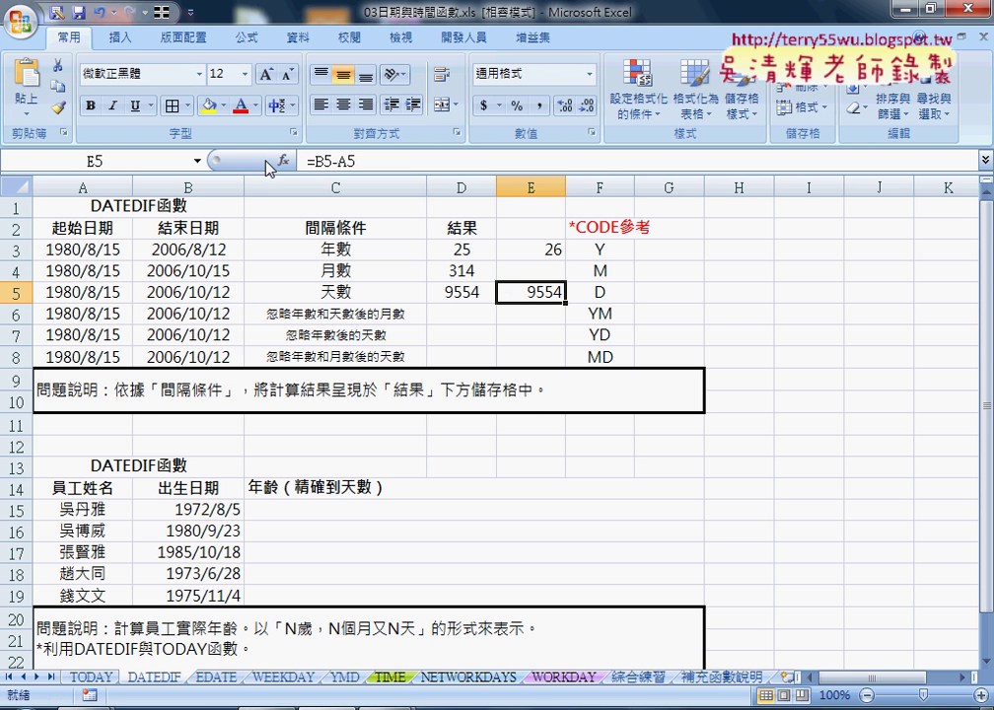
{"action": "left_click", "coordinate": [469, 292]}
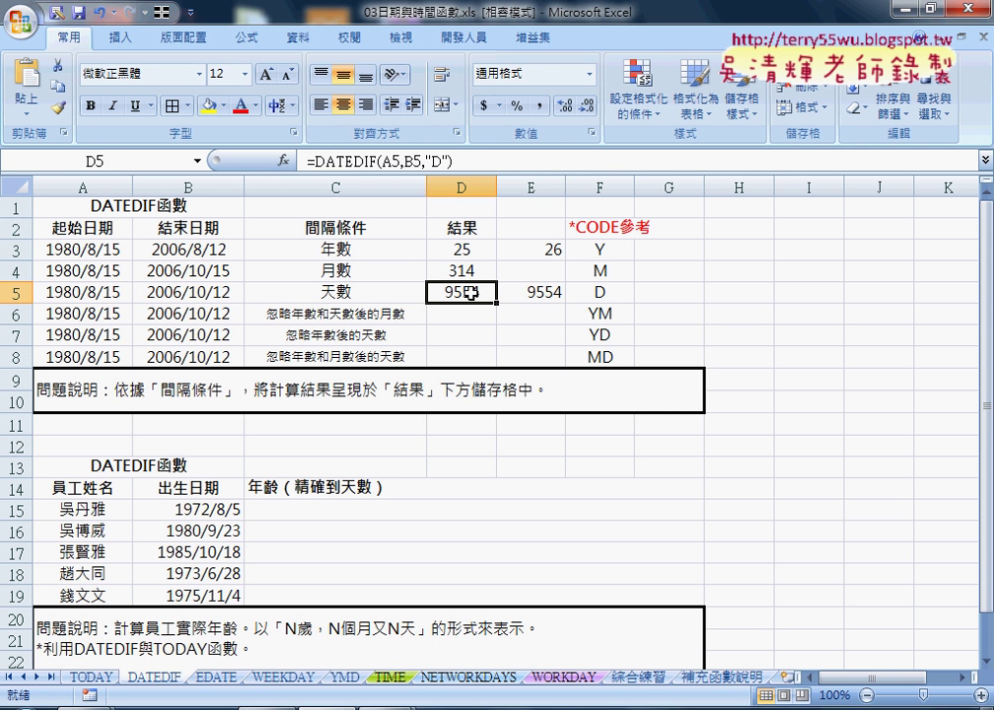
{"action": "left_click", "coordinate": [533, 295]}
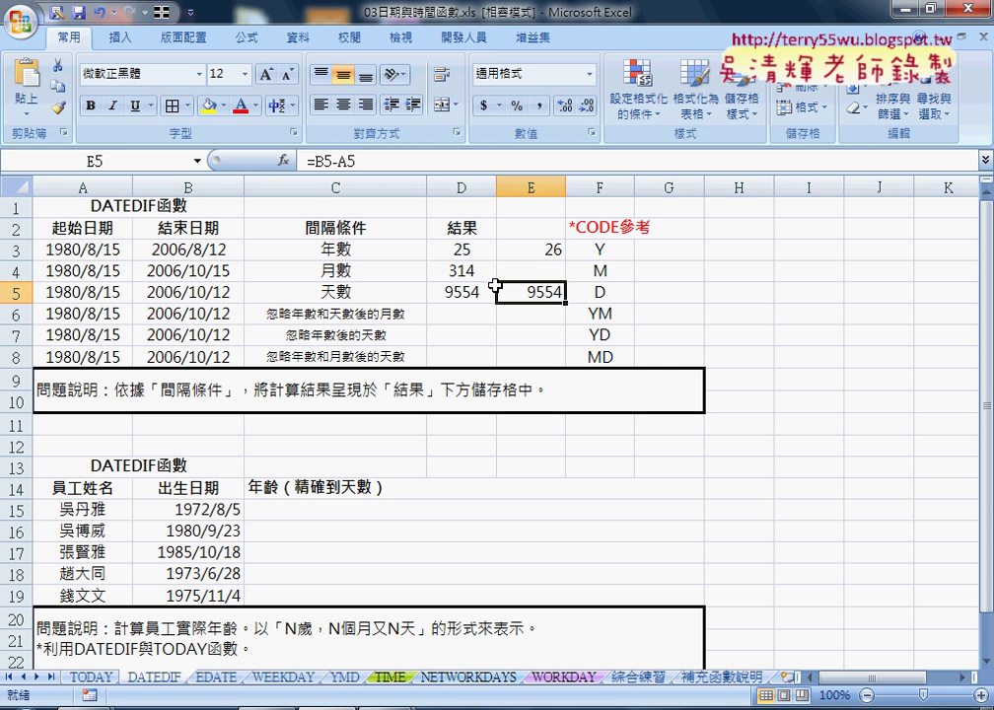
{"action": "left_click", "coordinate": [464, 249]}
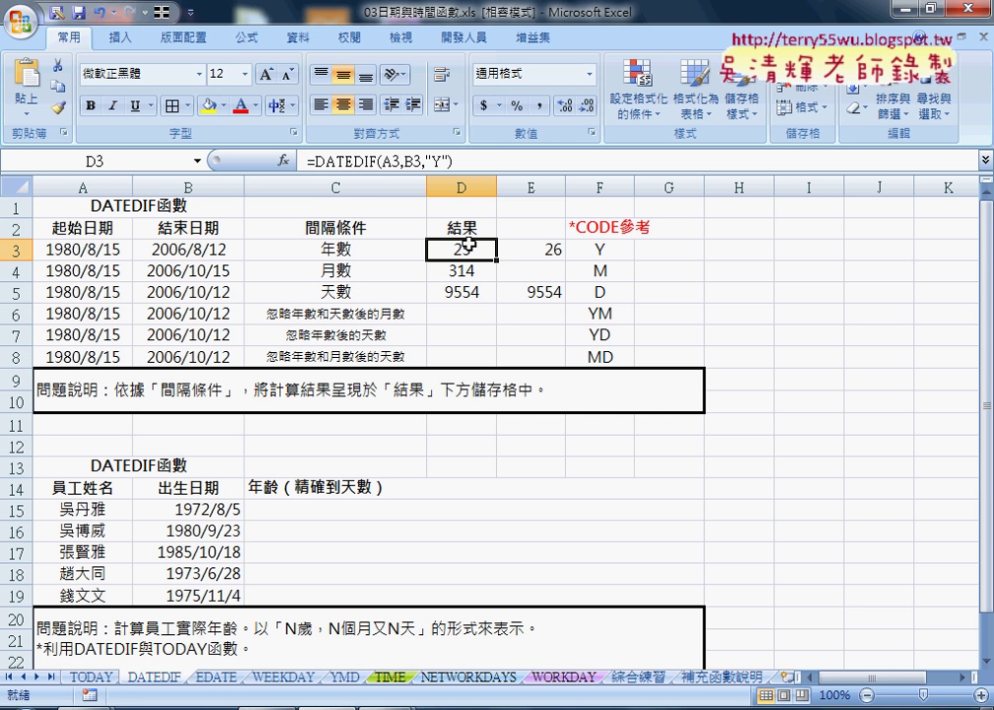
Fill D5's formula into D6 and change its code to "YM", giving 1
{"action": "left_click", "coordinate": [476, 292]}
{"action": "left_click_drag", "start_coordinate": [496, 301], "coordinate": [474, 314]}
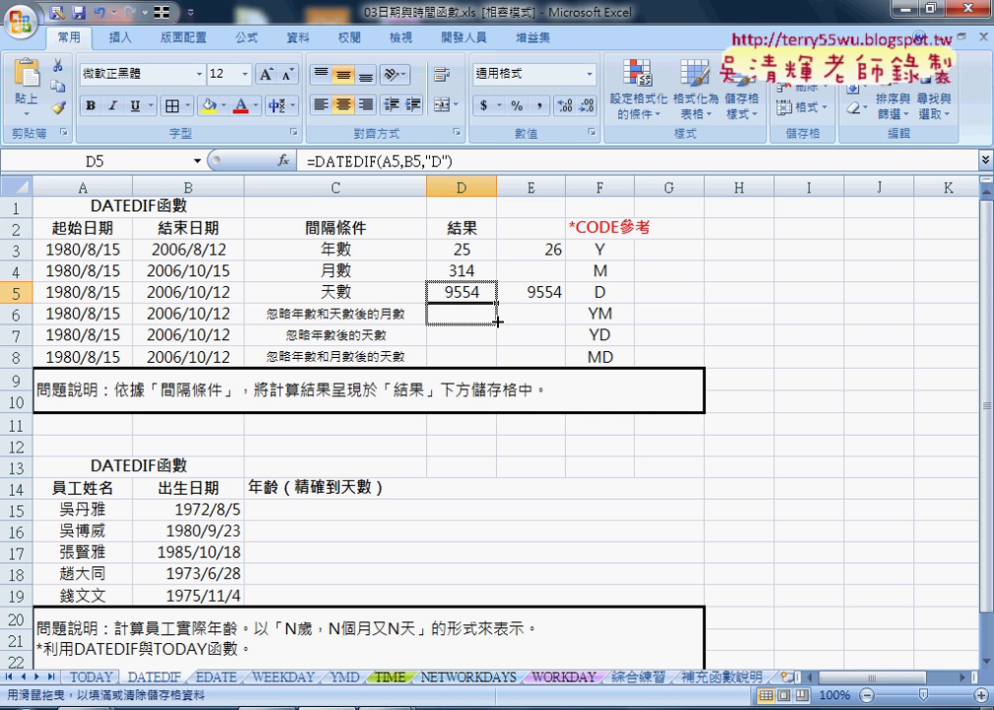
{"action": "left_click", "coordinate": [474, 314]}
{"action": "double_click", "coordinate": [435, 161]}
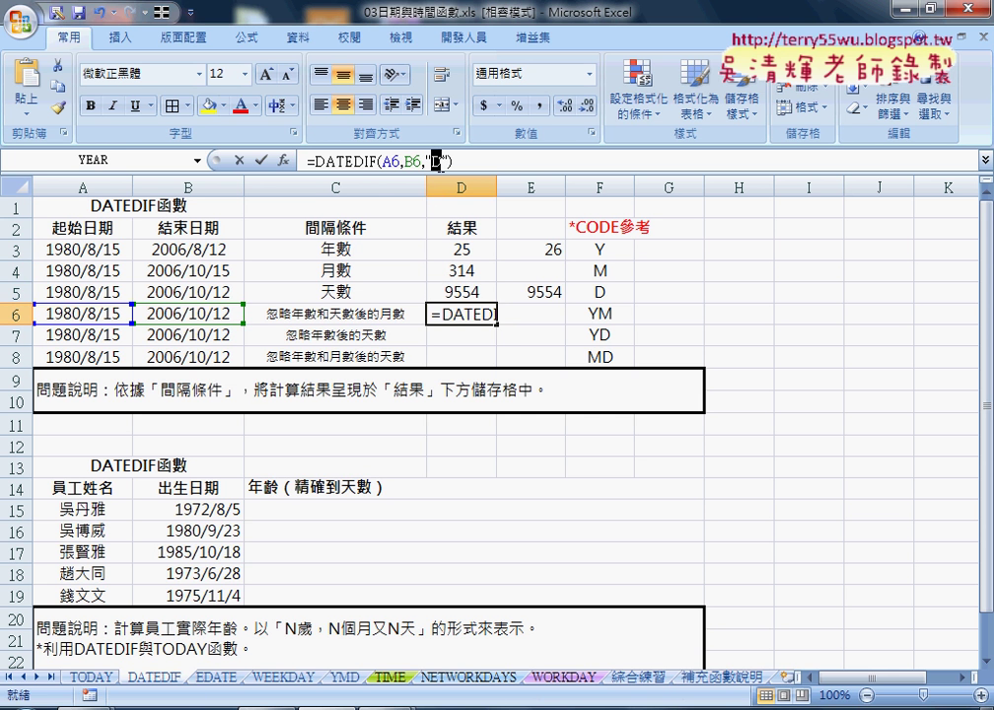
{"action": "type", "text": "Y"}
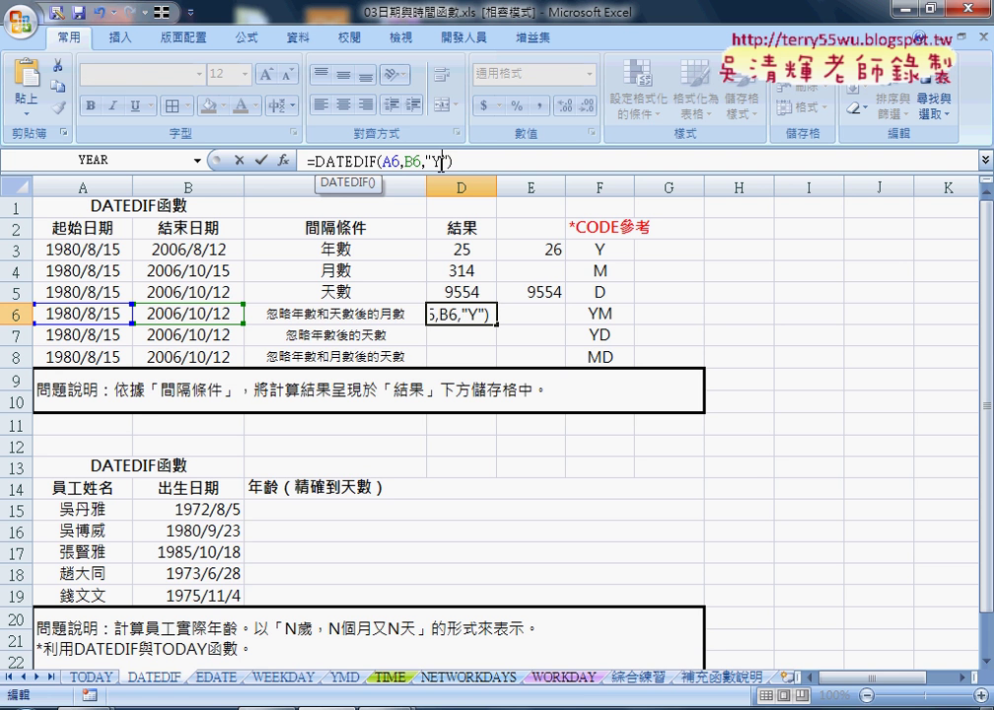
{"action": "type", "text": "M"}
{"action": "key", "text": "Return"}
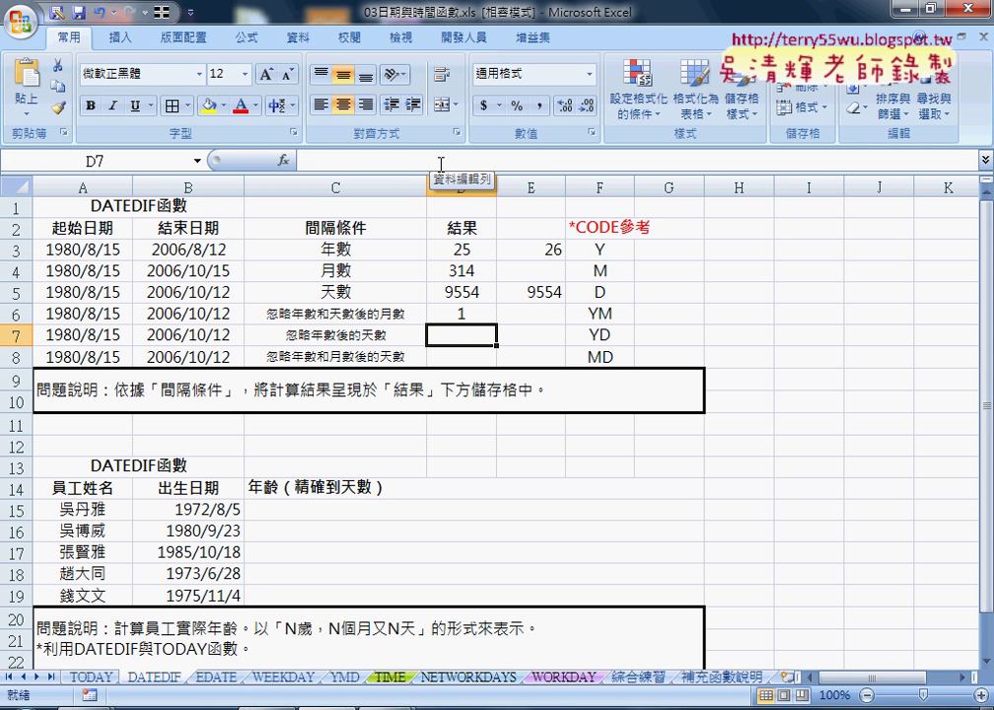
Fill the YM formula down to D7:D8 and change D7's code to "YD", giving 59
{"action": "left_click", "coordinate": [475, 313]}
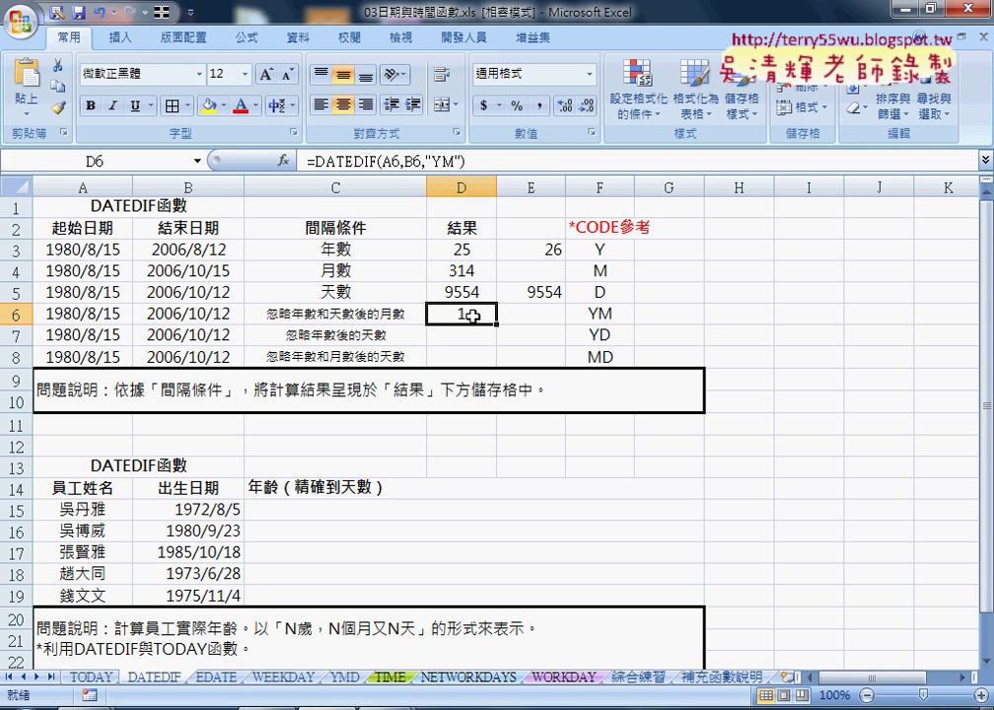
{"action": "left_click_drag", "start_coordinate": [495, 324], "coordinate": [495, 363]}
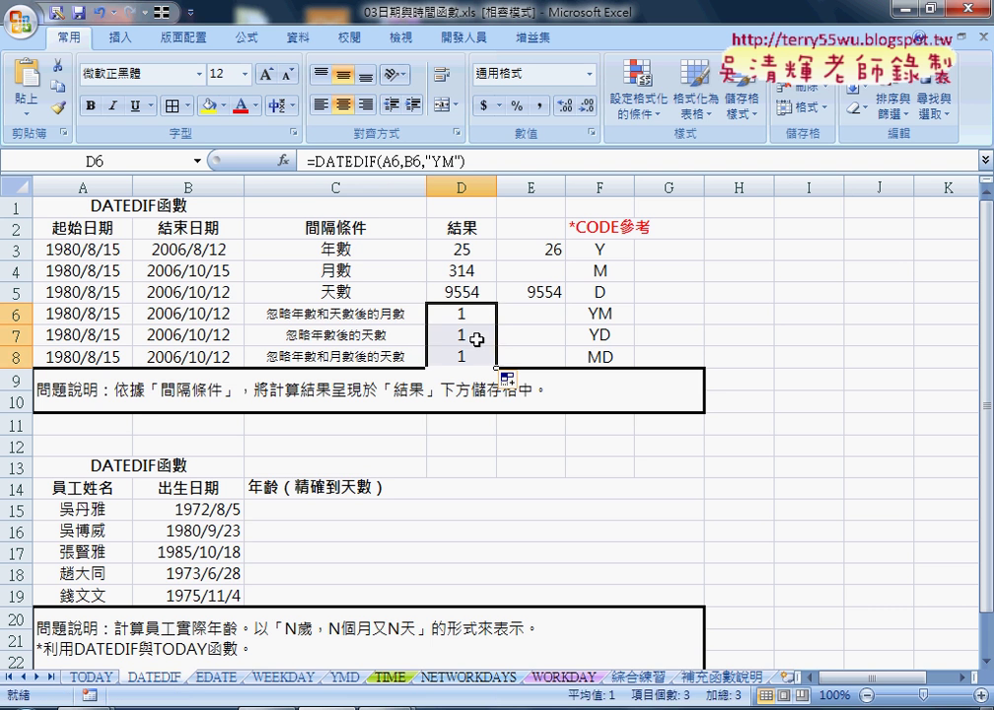
{"action": "left_click", "coordinate": [462, 336]}
{"action": "left_click", "coordinate": [449, 160]}
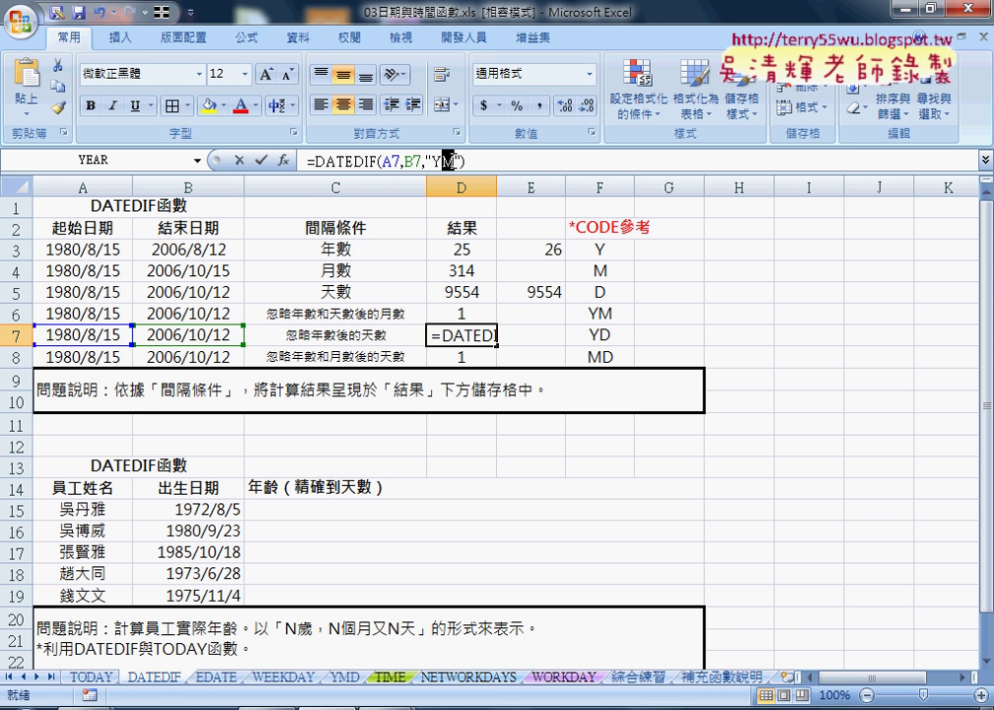
{"action": "type", "text": "D"}
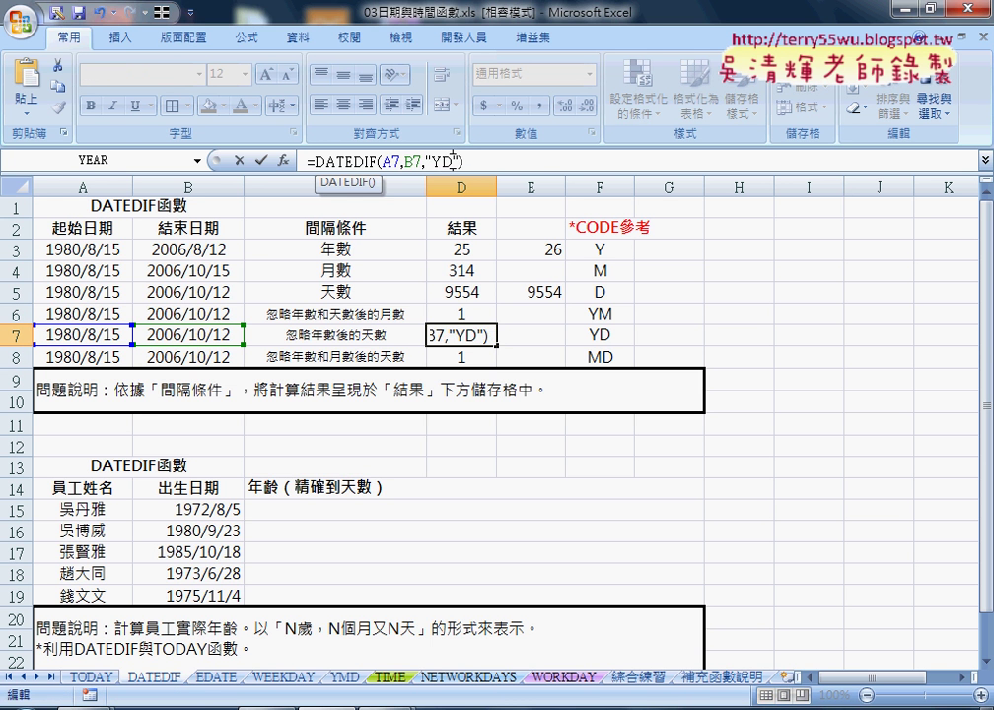
{"action": "key", "text": "Return"}
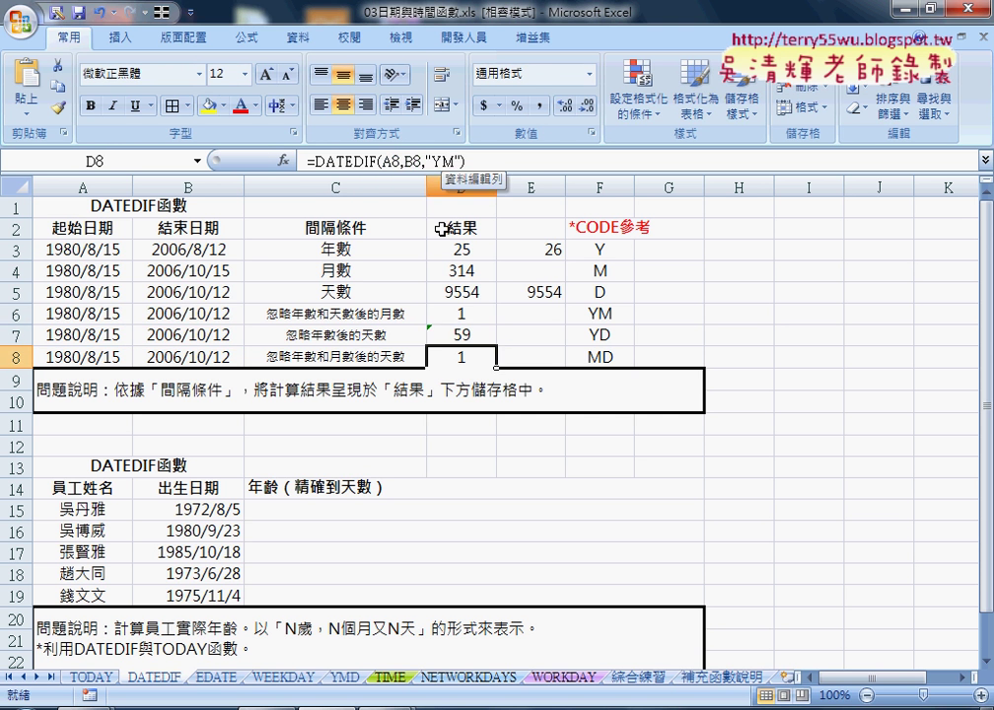
{"action": "left_click", "coordinate": [471, 317]}
{"action": "left_click_drag", "start_coordinate": [445, 160], "coordinate": [434, 160]}
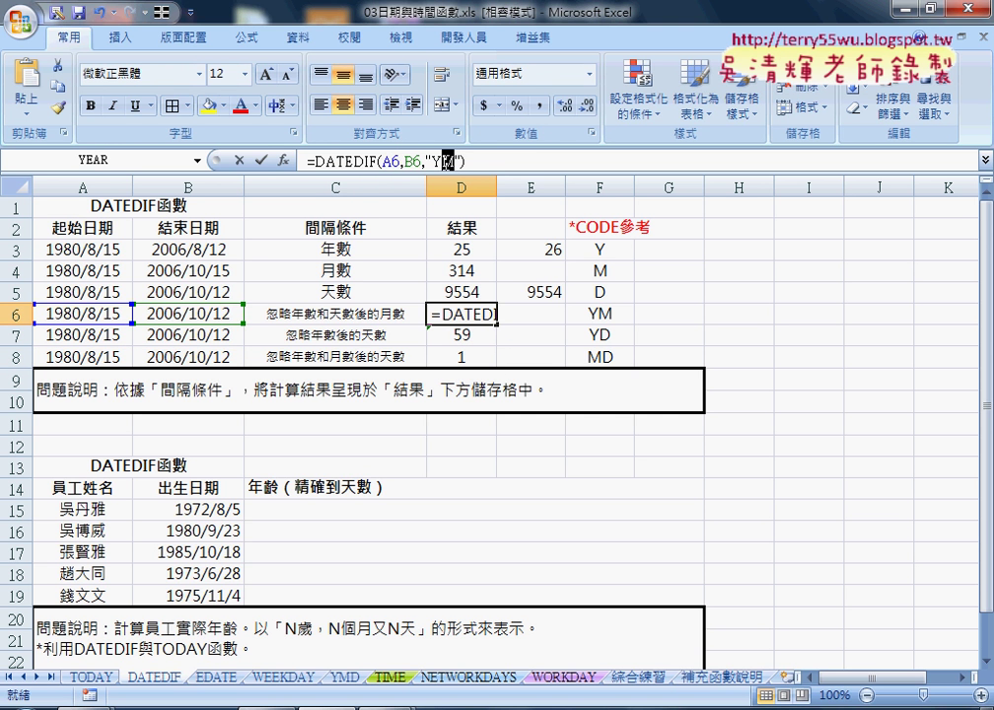
{"action": "left_click", "coordinate": [260, 159]}
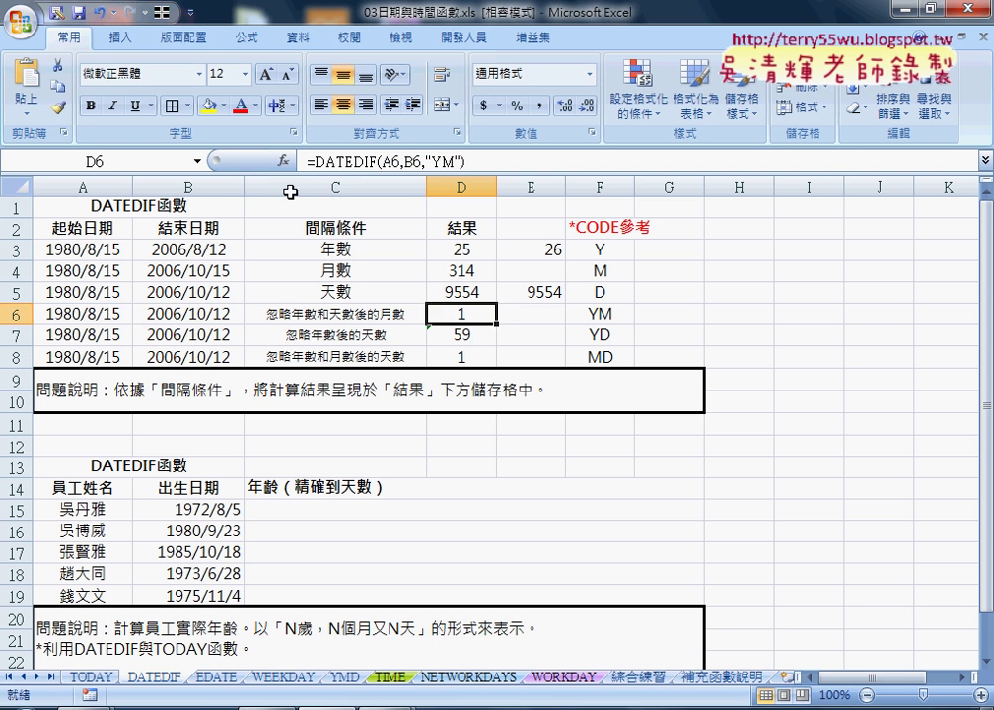
{"action": "left_click", "coordinate": [461, 333]}
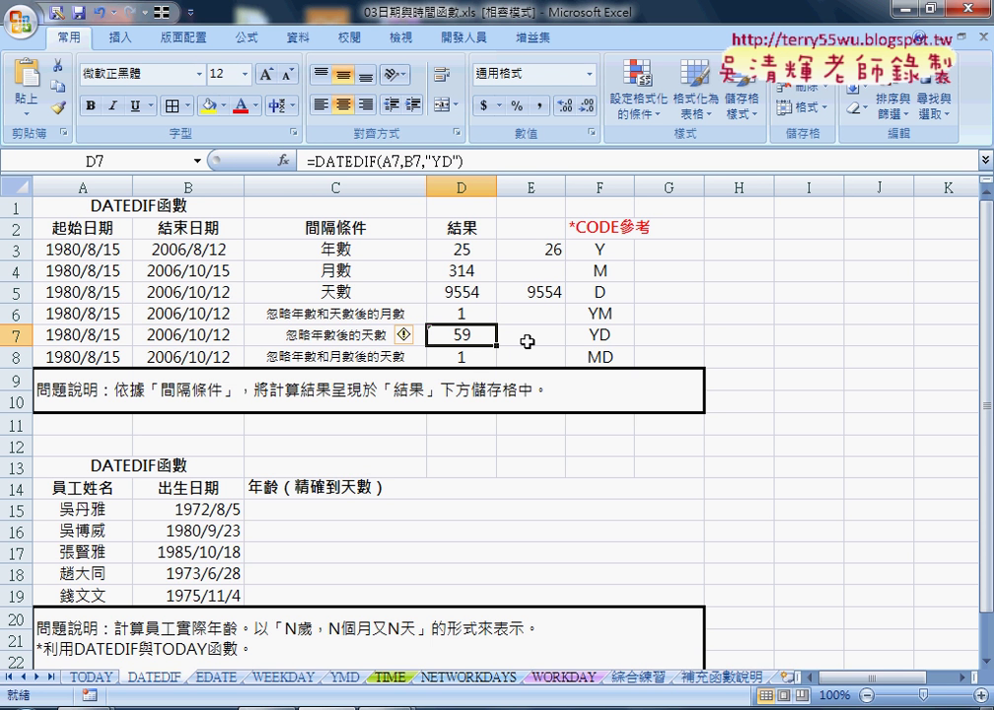
Change D8's formula to =DATEDIF(A8,B8,"MD") so it returns 28 days
{"action": "left_click", "coordinate": [462, 355]}
{"action": "left_click", "coordinate": [453, 162]}
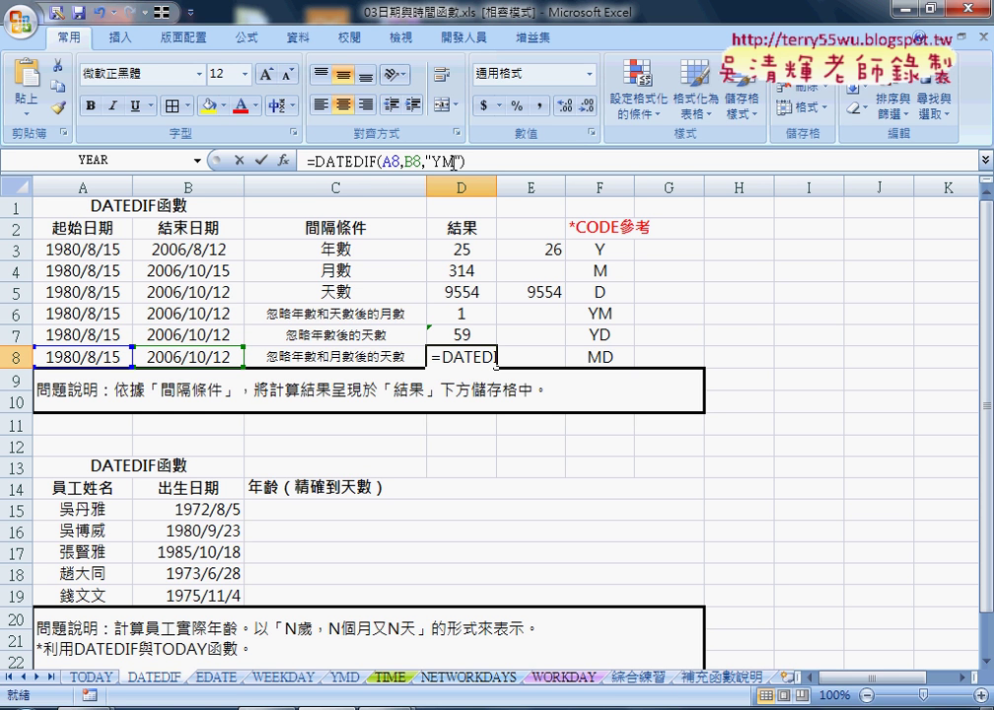
{"action": "double_click", "coordinate": [450, 162]}
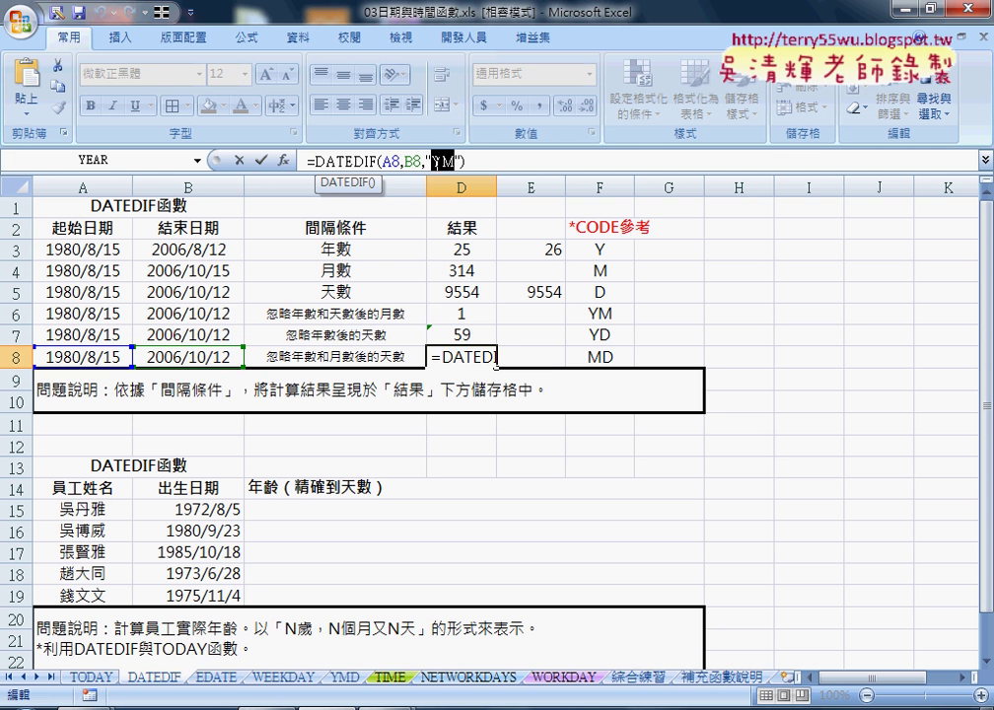
{"action": "type", "text": "Md"}
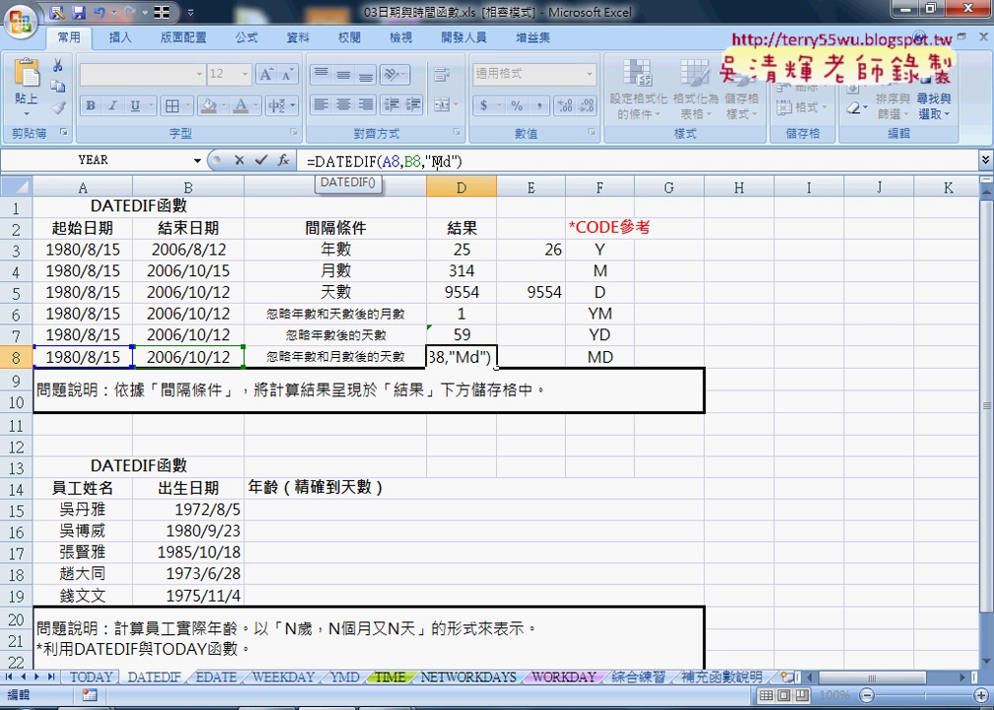
{"action": "key", "text": "BackSpace"}
{"action": "type", "text": "D"}
{"action": "key", "text": "Return"}
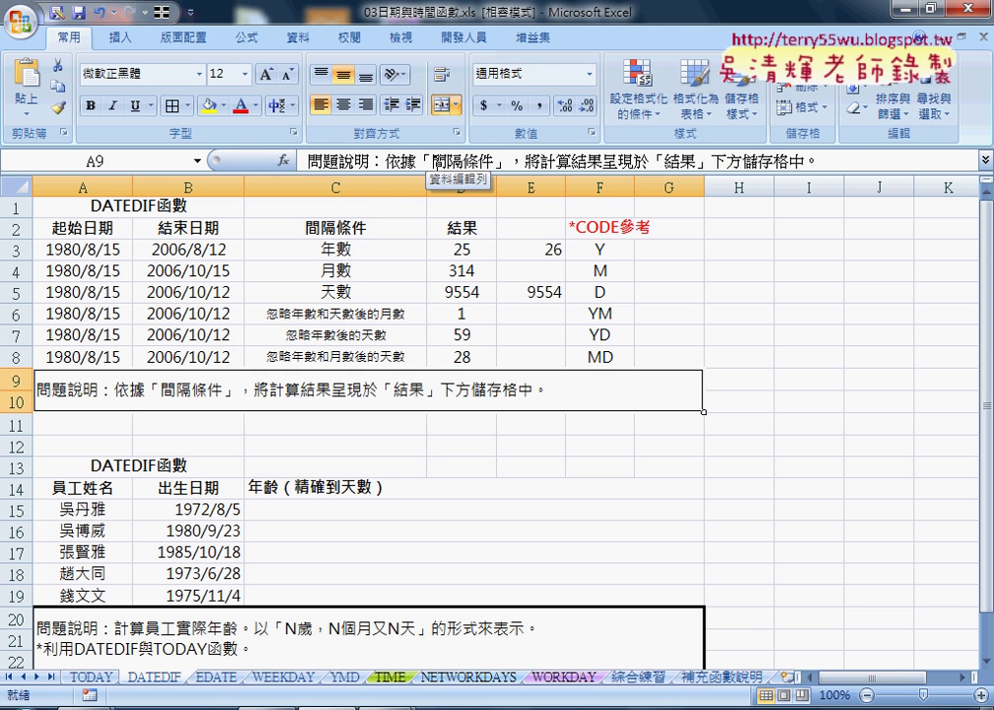
{"action": "left_click", "coordinate": [469, 357]}
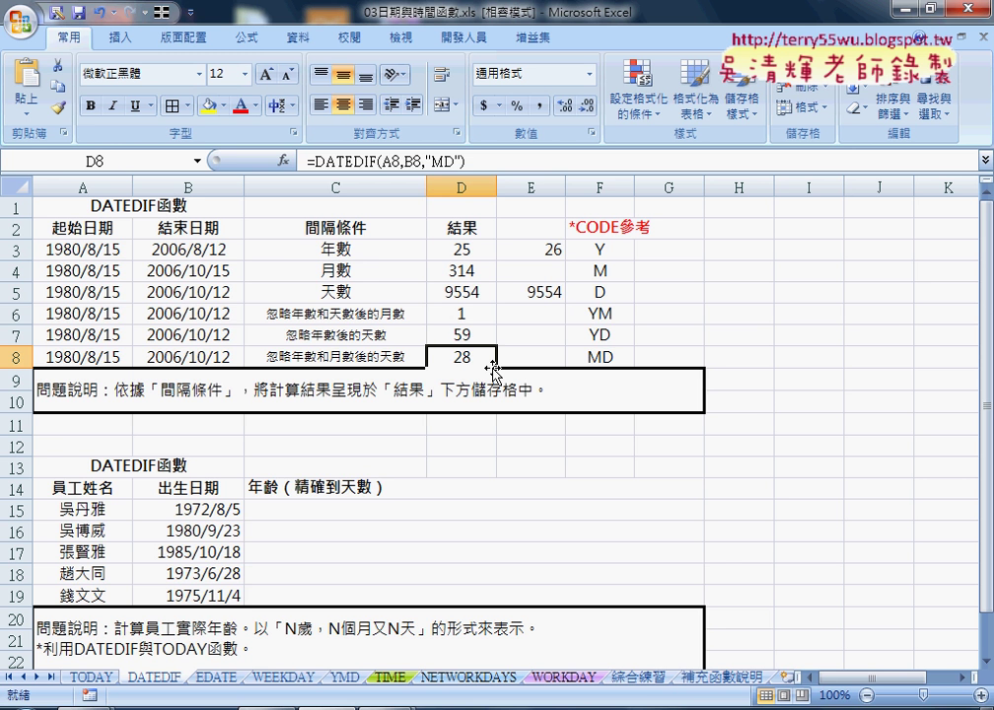
Review the YM and MD reference codes, then scroll down to the age-calculation task
{"action": "left_click", "coordinate": [596, 314]}
{"action": "left_click", "coordinate": [600, 357]}
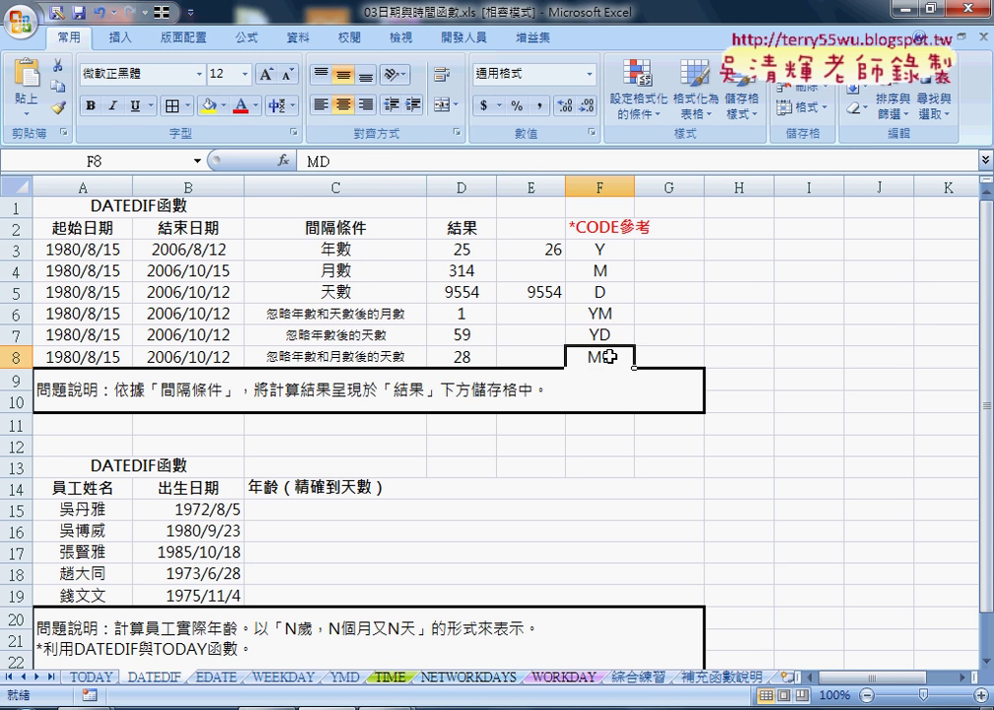
{"action": "scroll", "coordinate": [609, 357], "scroll_direction": "down", "scroll_amount": 1}
{"action": "scroll", "coordinate": [610, 357], "scroll_direction": "down", "scroll_amount": 1}
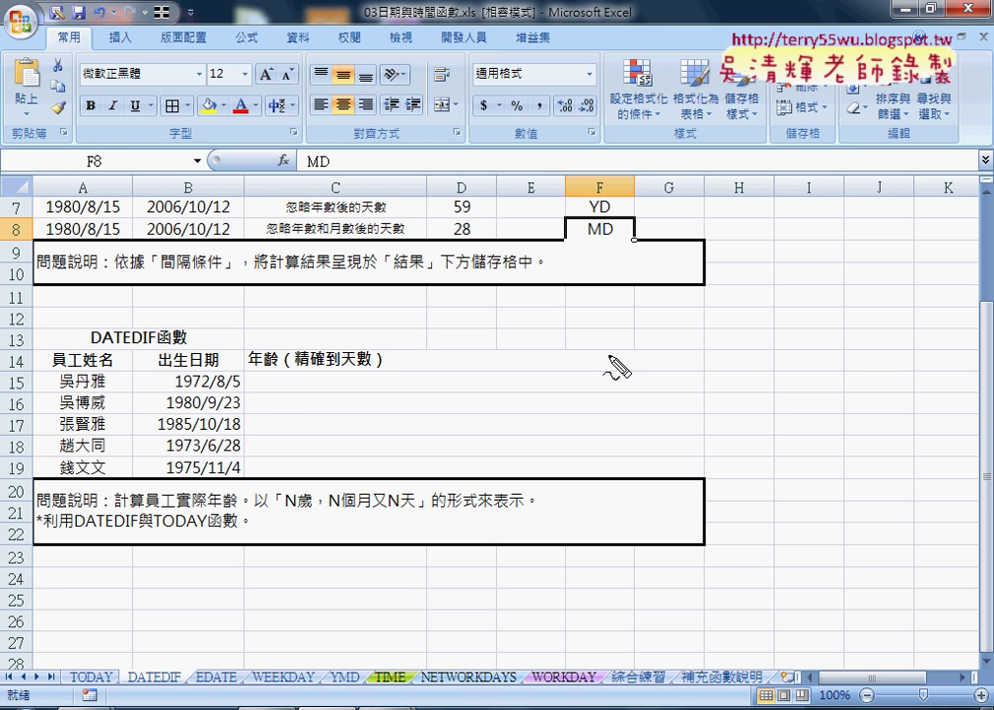
Mark in red: circle birth date 1972/8/5, underline N歲，N個月又N天, arrow to the age column
{"action": "mouse_move", "coordinate": [240, 392]}
{"action": "left_mouse_down"}
{"action": "mouse_move", "coordinate": [174, 376]}
{"action": "mouse_move", "coordinate": [243, 386]}
{"action": "left_mouse_up"}
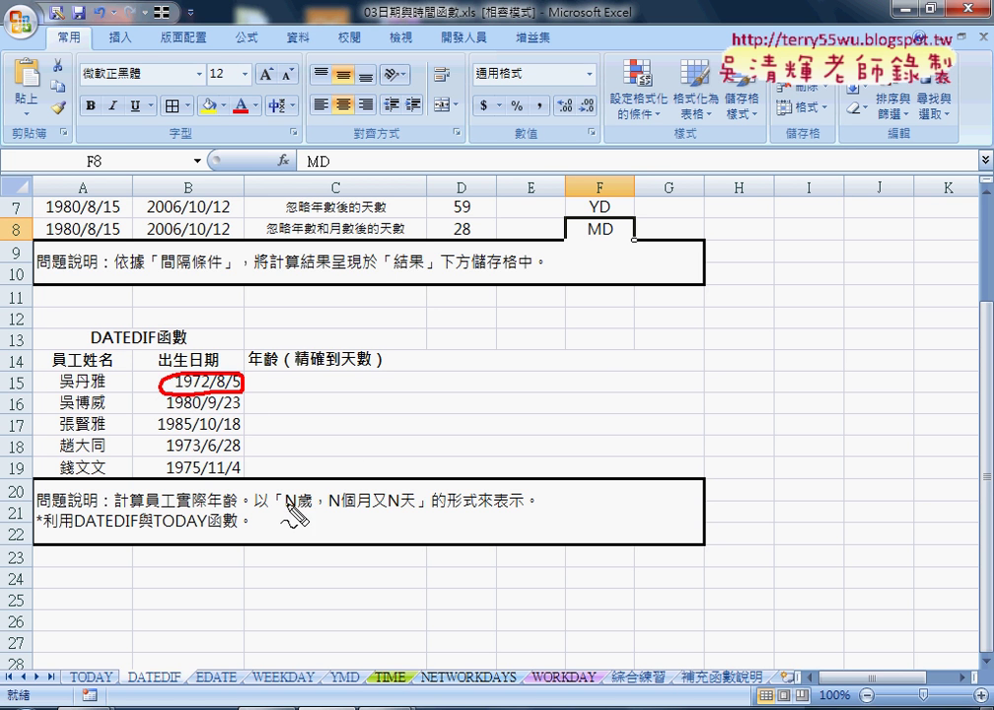
{"action": "left_click_drag", "start_coordinate": [286, 510], "coordinate": [420, 508]}
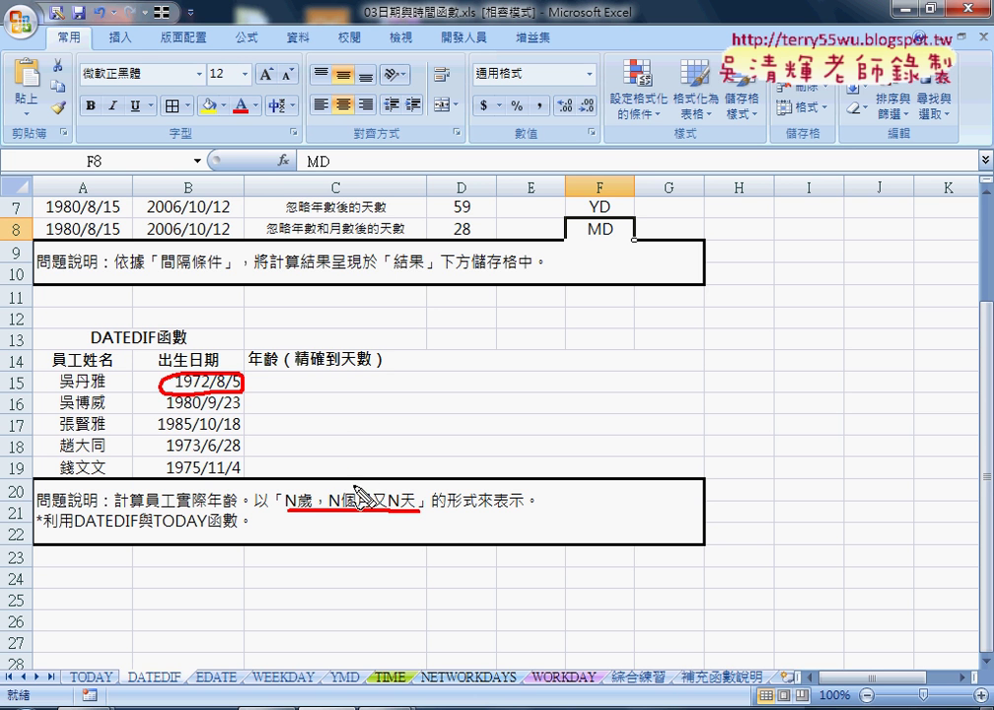
{"action": "mouse_move", "coordinate": [353, 486]}
{"action": "left_mouse_down"}
{"action": "mouse_move", "coordinate": [353, 394]}
{"action": "mouse_move", "coordinate": [366, 405]}
{"action": "left_mouse_up"}
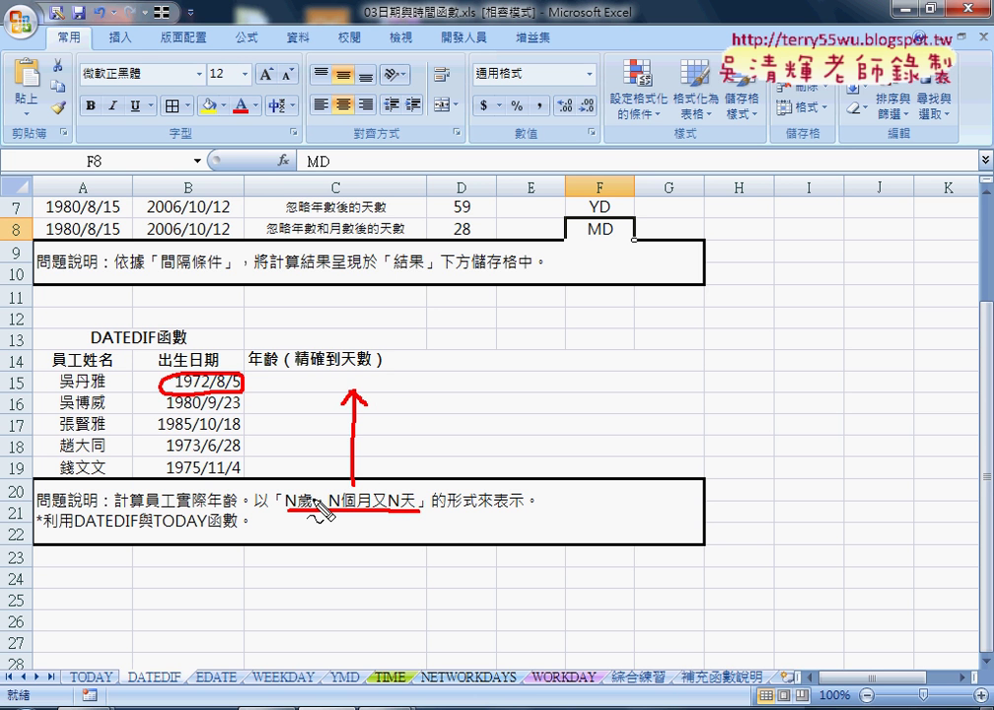
{"action": "left_click_drag", "start_coordinate": [290, 489], "coordinate": [287, 491]}
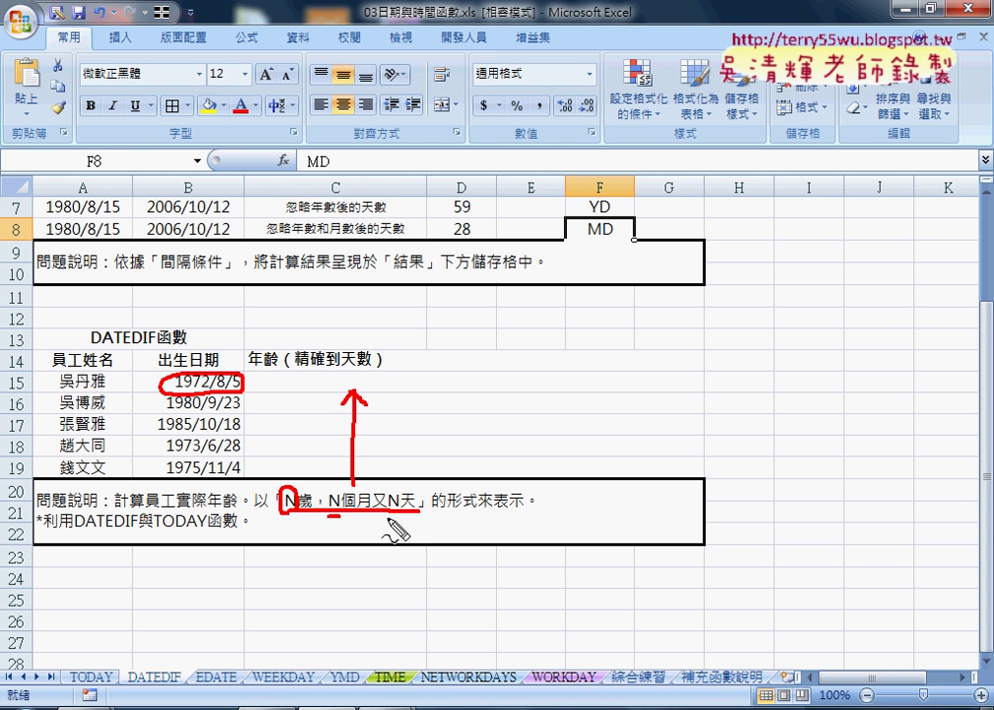
{"action": "left_click_drag", "start_coordinate": [386, 513], "coordinate": [398, 513]}
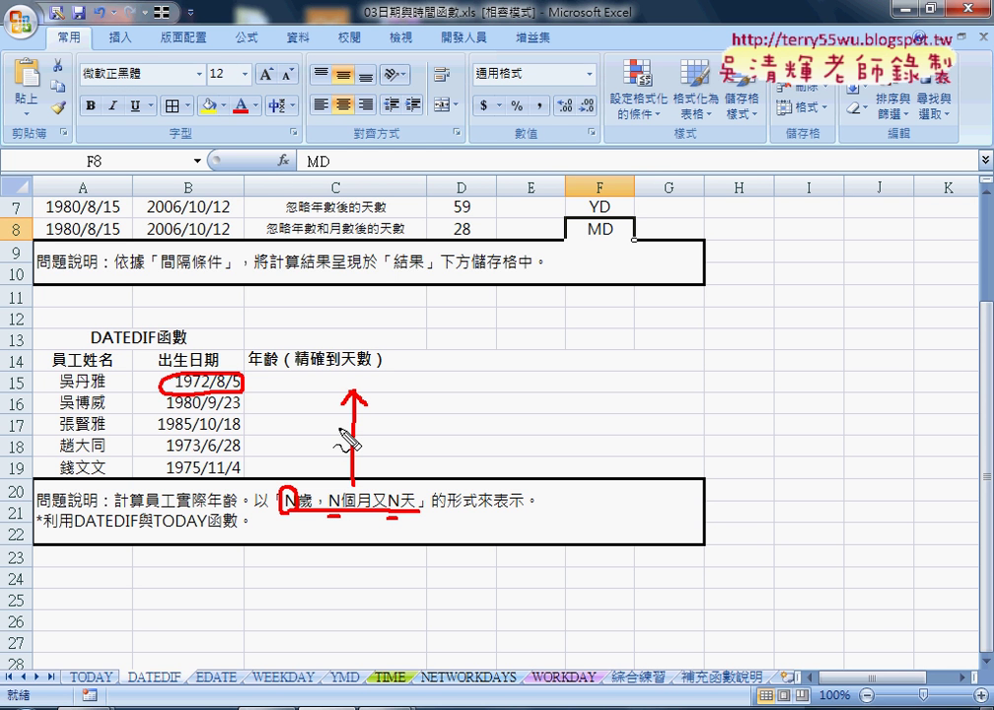